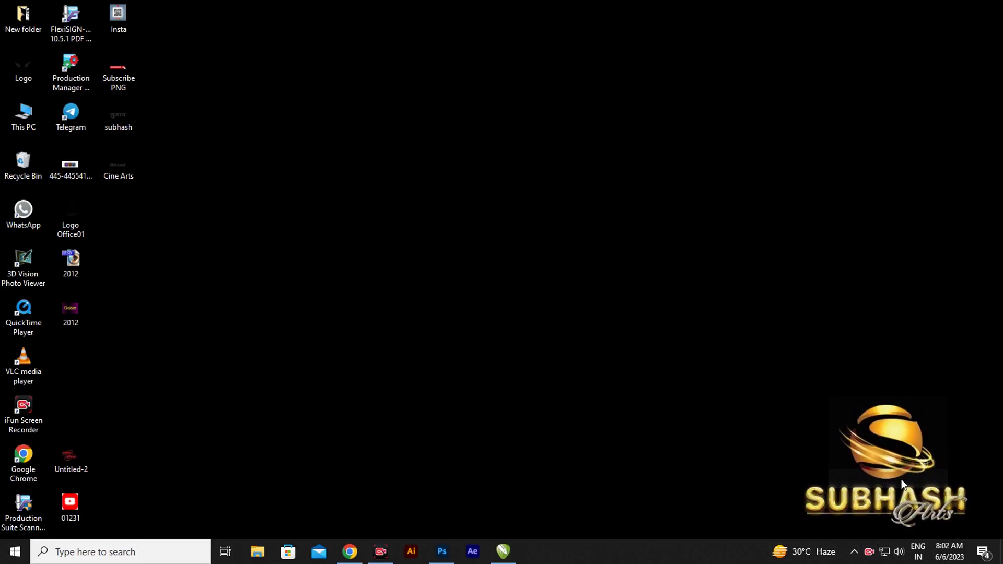
Browse from This PC to Downloads and bring up the context menu for the 6-6-23 archive.
double_click(22, 114)
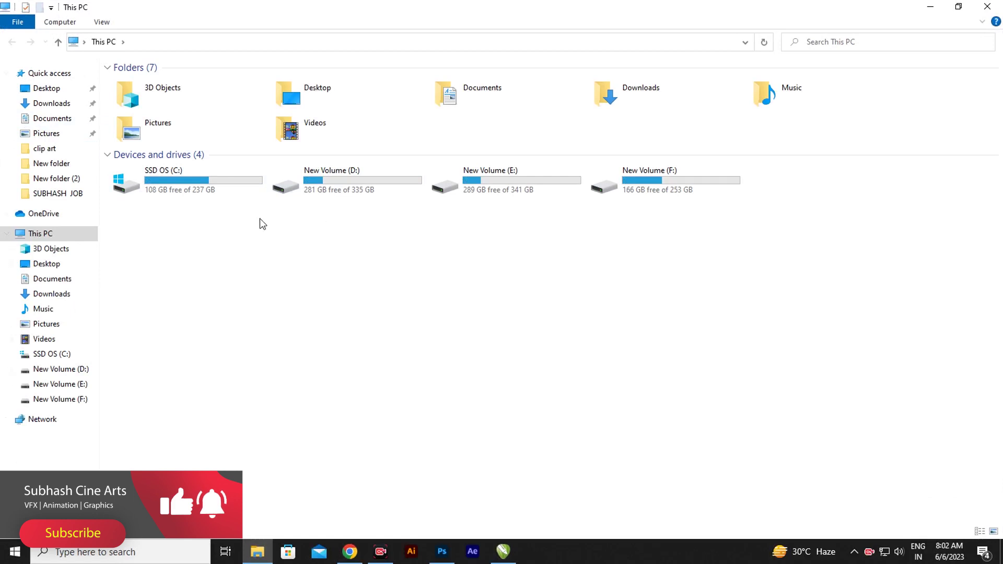
left_click(78, 105)
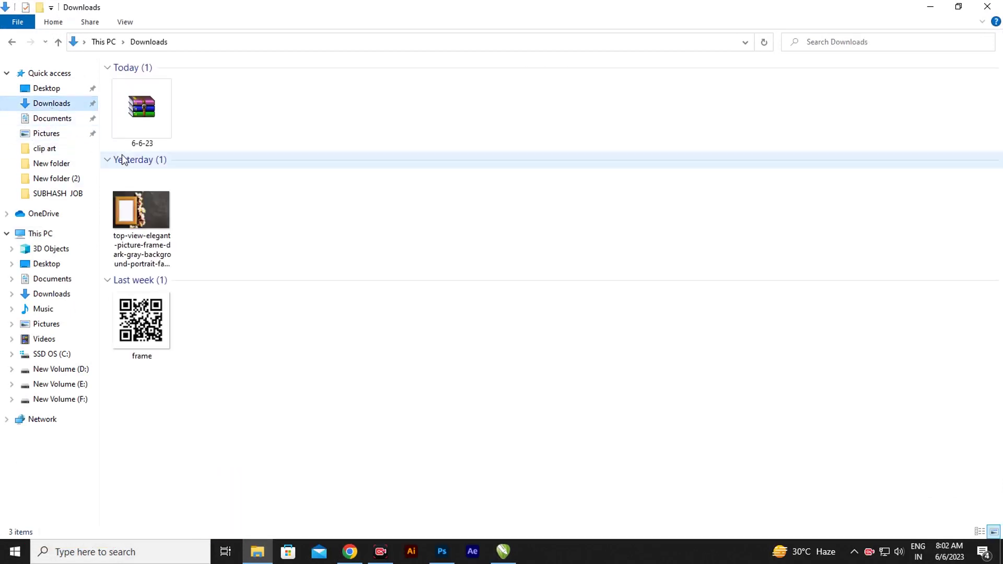
left_click(160, 123)
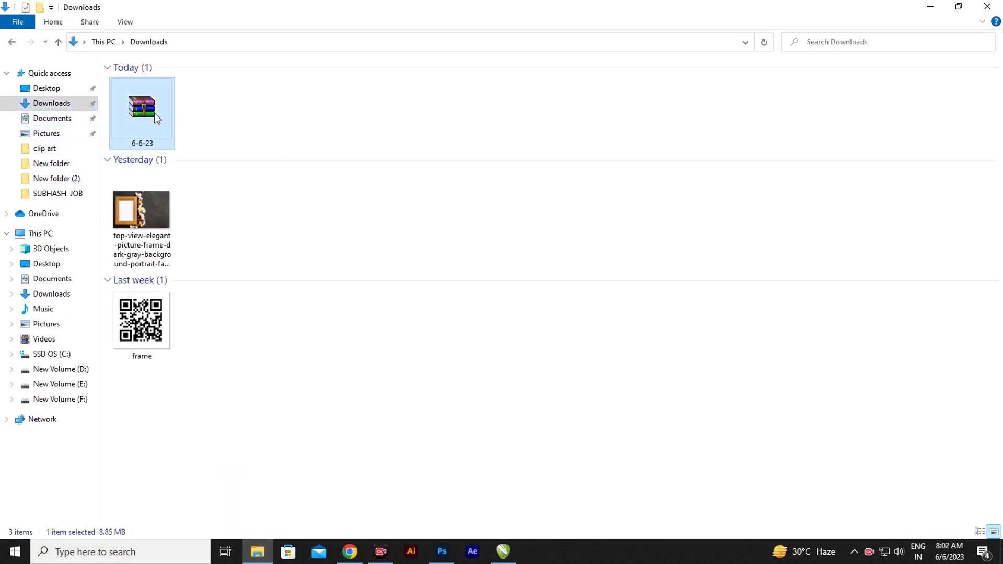
right_click(157, 119)
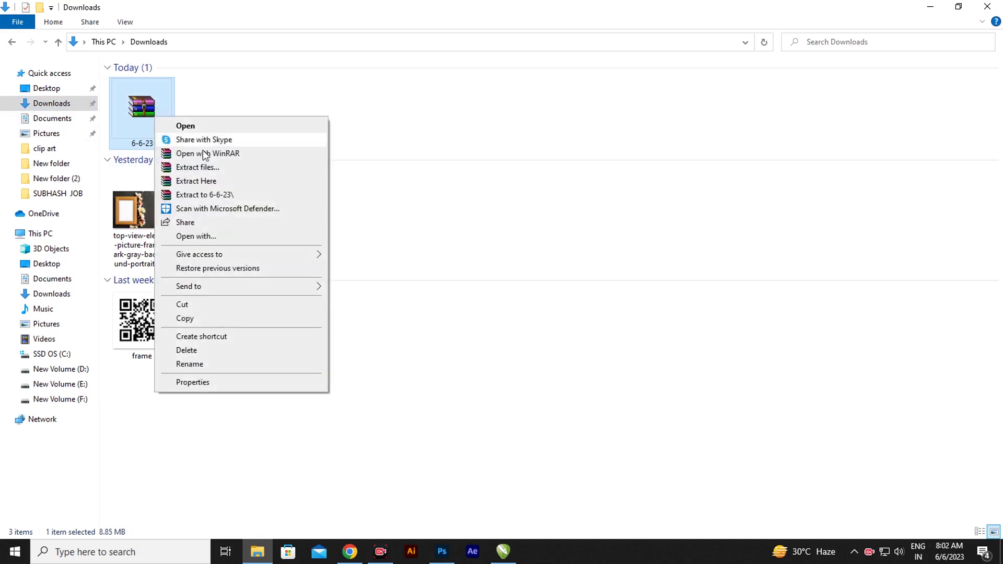
Extract the 6-6-23 archive into Downloads, entering the archive password to unpack 2012.psd.
left_click(212, 181)
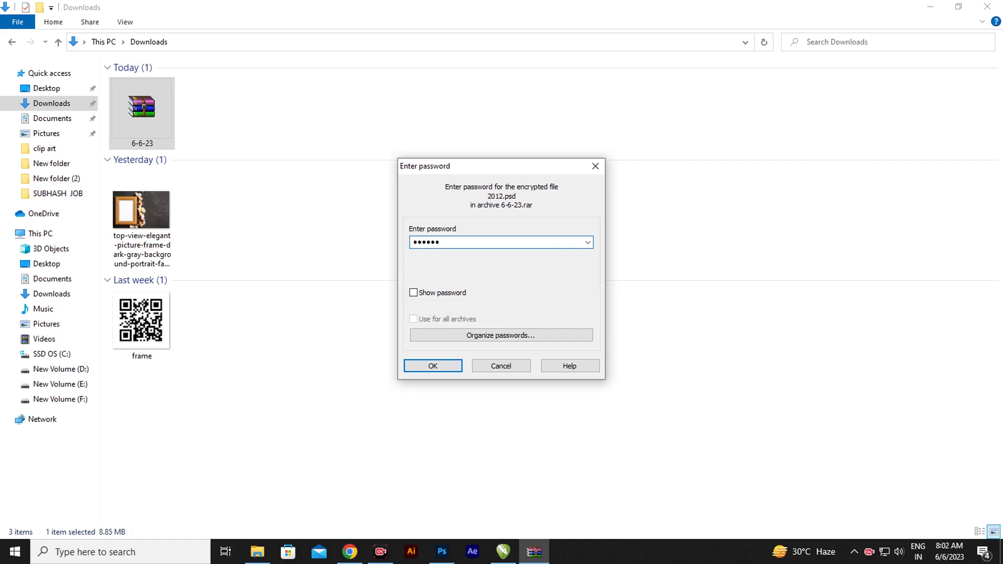
type("3")
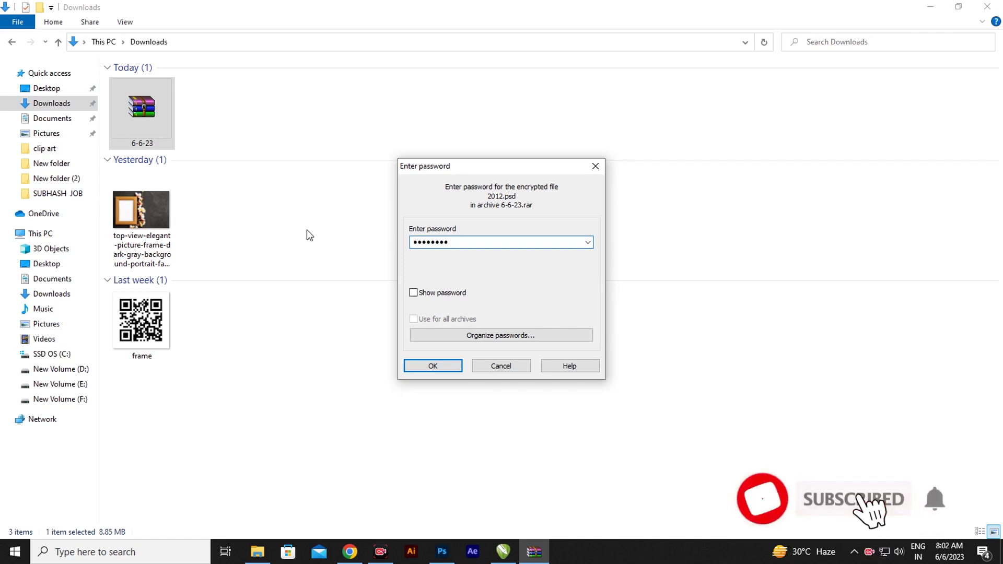
double_click(449, 244)
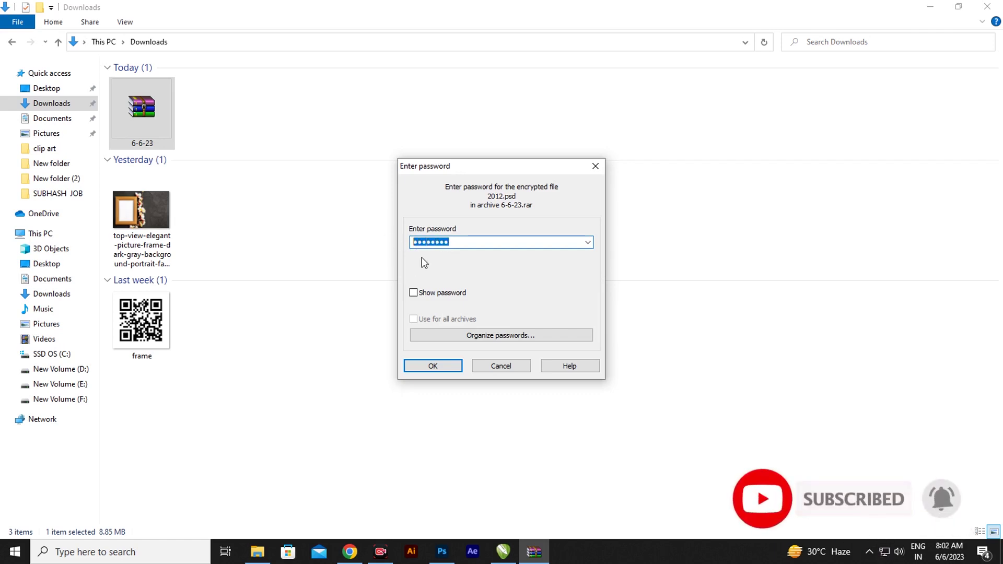
left_click(439, 366)
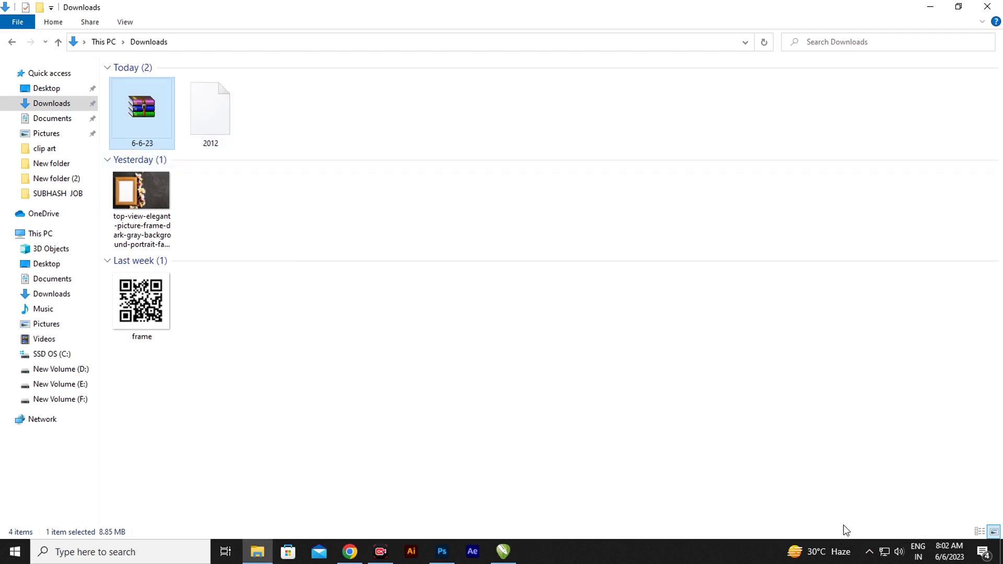
Drag the extracted 2012.psd from Downloads onto Photoshop to open it.
left_click(209, 118)
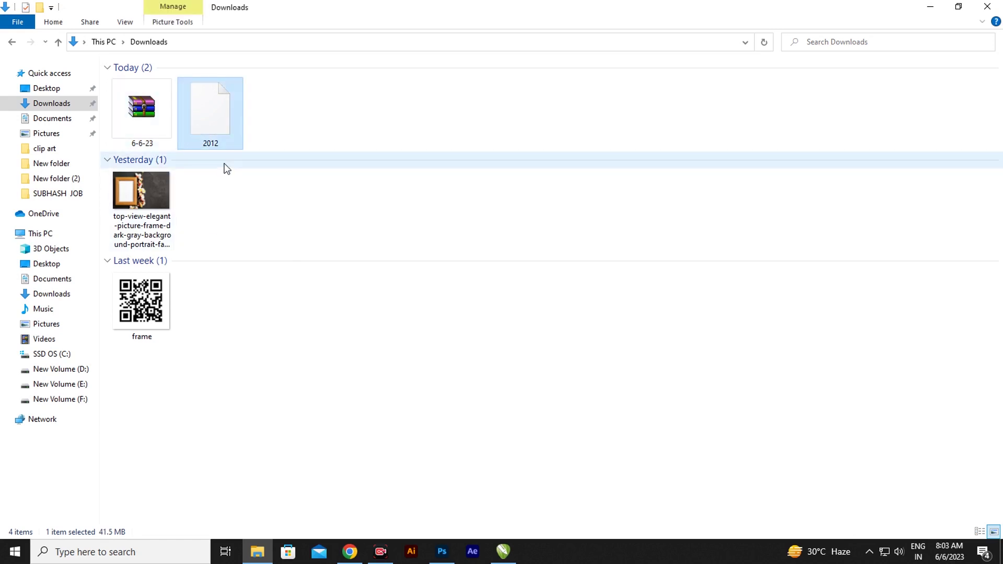
mouse_move(215, 122)
left_mouse_down()
mouse_move(388, 301)
mouse_move(438, 552)
left_mouse_up()
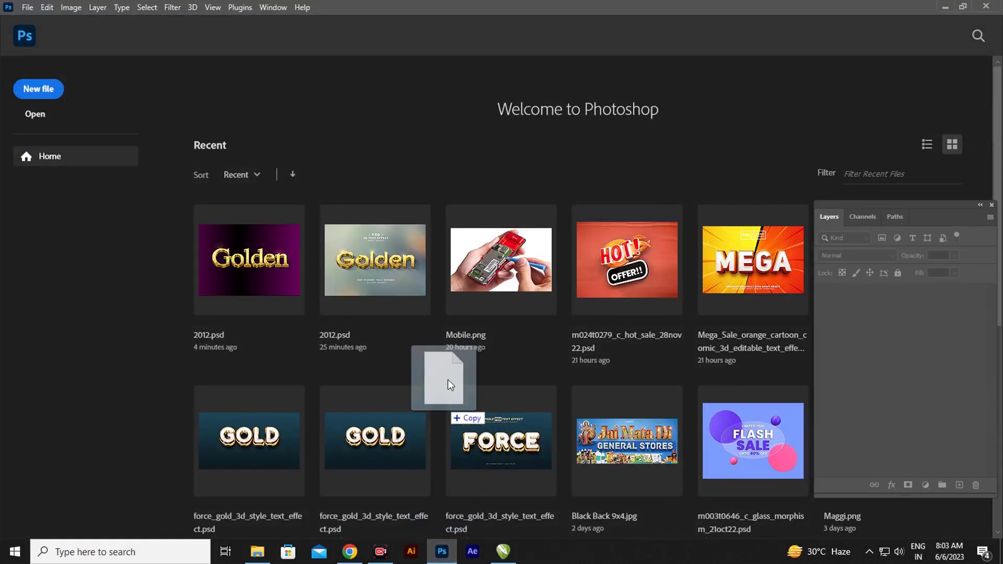
left_click_drag(438, 553, 450, 367)
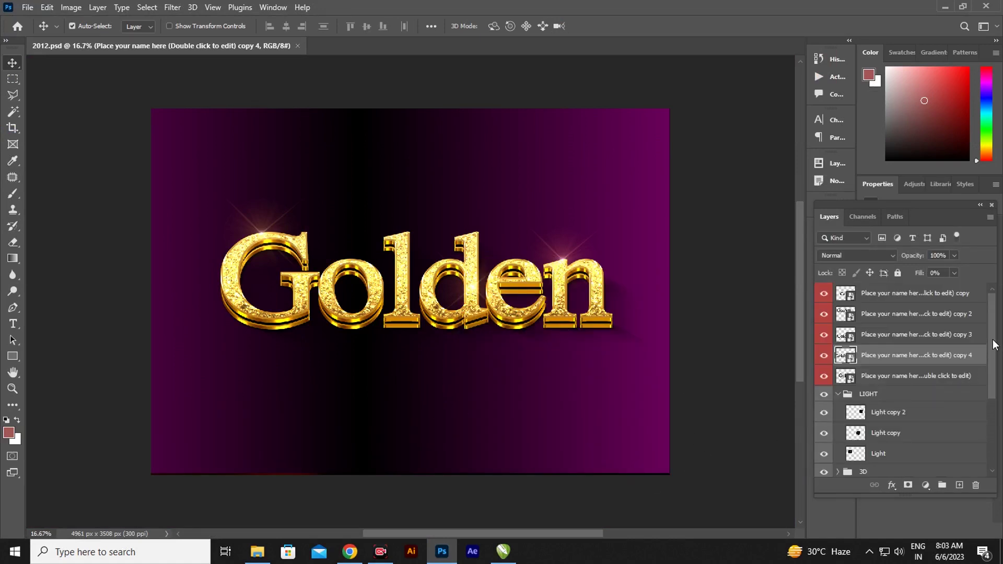
Delete the four copy name layers and open the remaining smart object, Layer 121 2.psb.
mouse_move(994, 344)
left_mouse_down()
mouse_move(995, 450)
mouse_move(997, 332)
left_mouse_up()
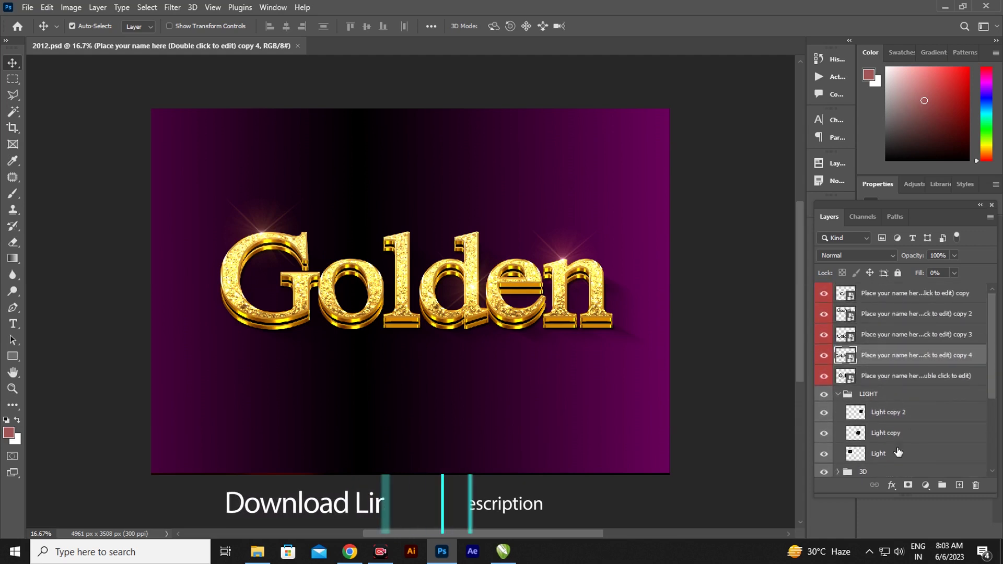
key("ctrl+z")
key("ctrl+z")
key("ctrl+z")
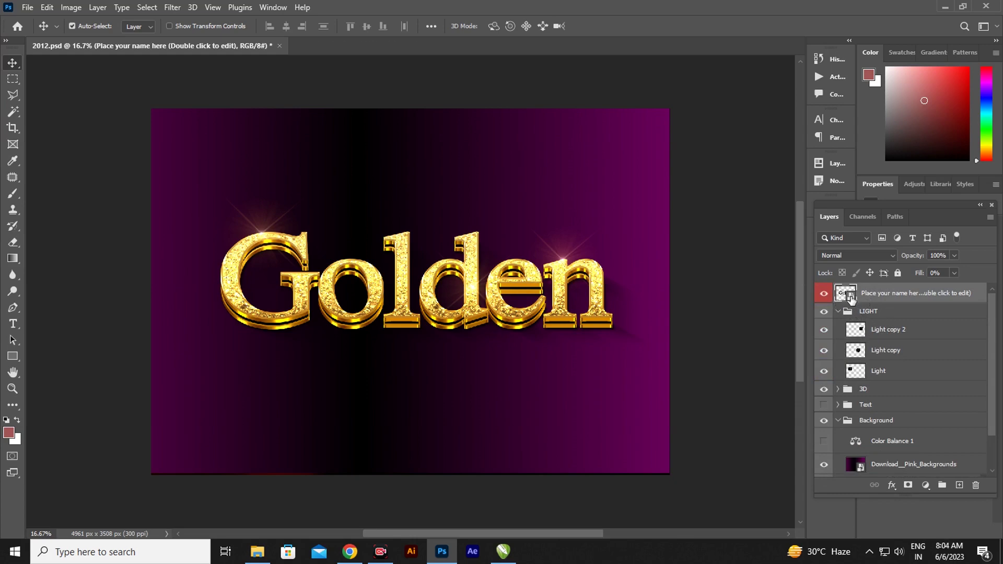
double_click(848, 294)
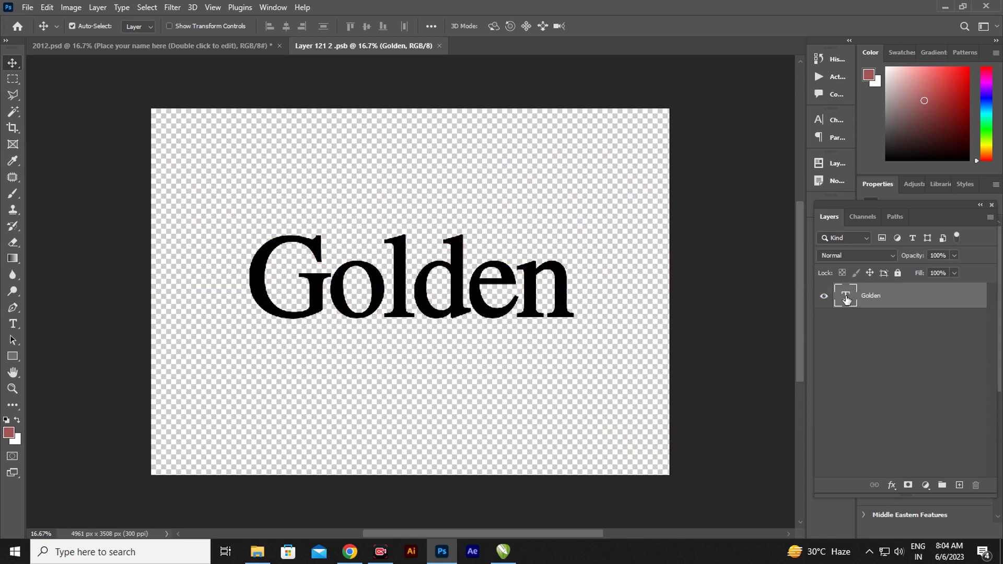
Retype the smart object's text as 'Golden' and shift it slightly right and down.
double_click(847, 298)
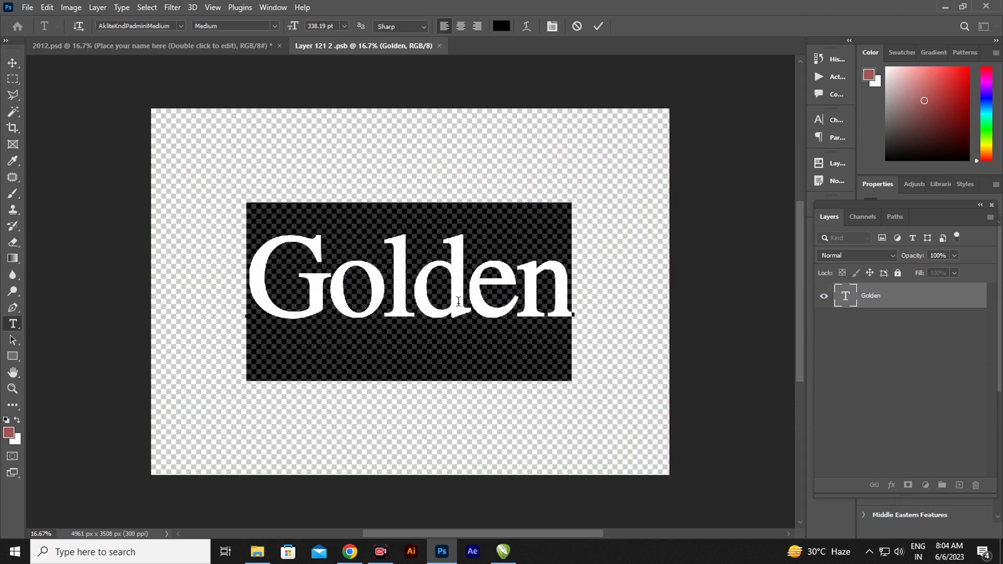
key("Right")
key("BackSpace")
key("BackSpace")
key("BackSpace")
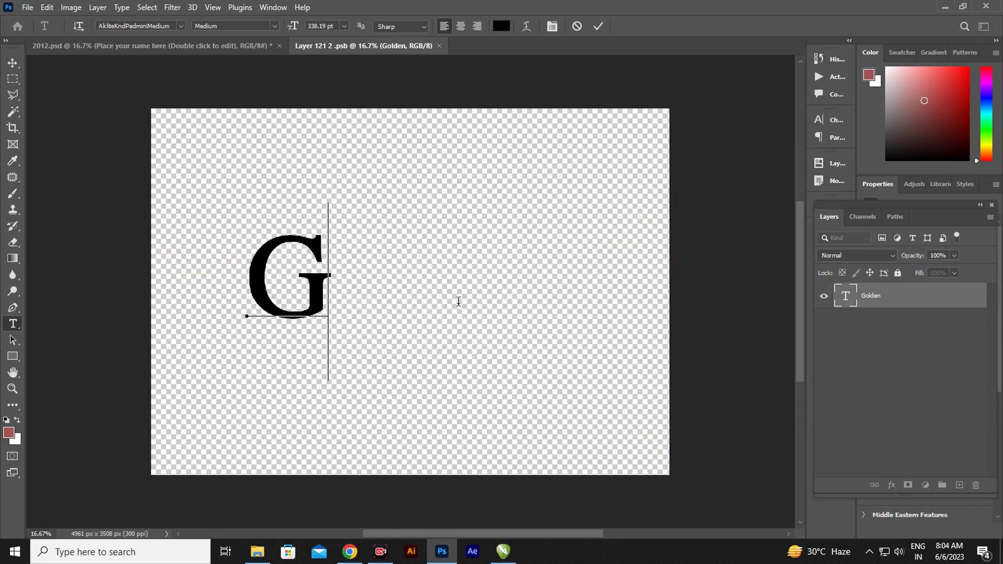
type("olden")
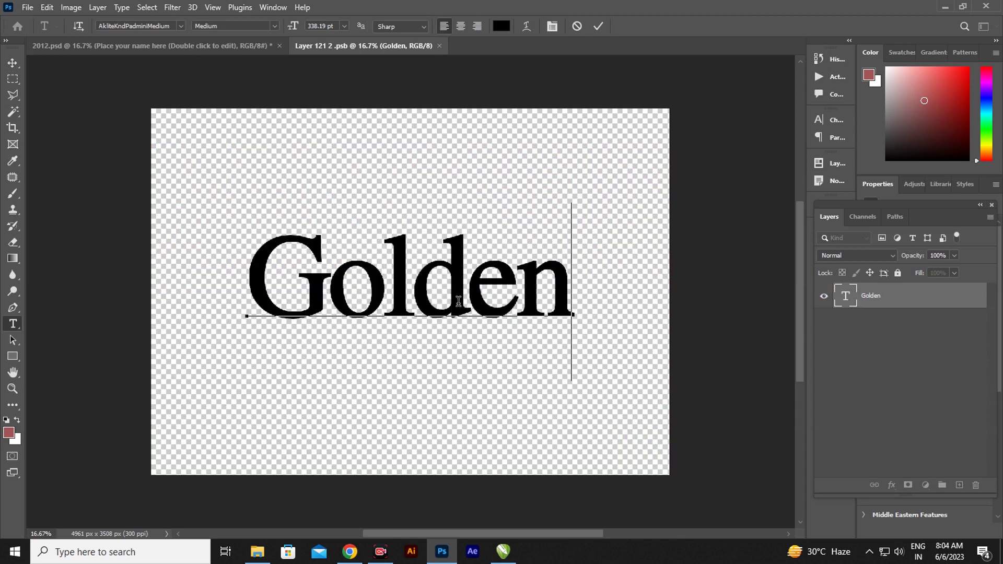
left_click(13, 63)
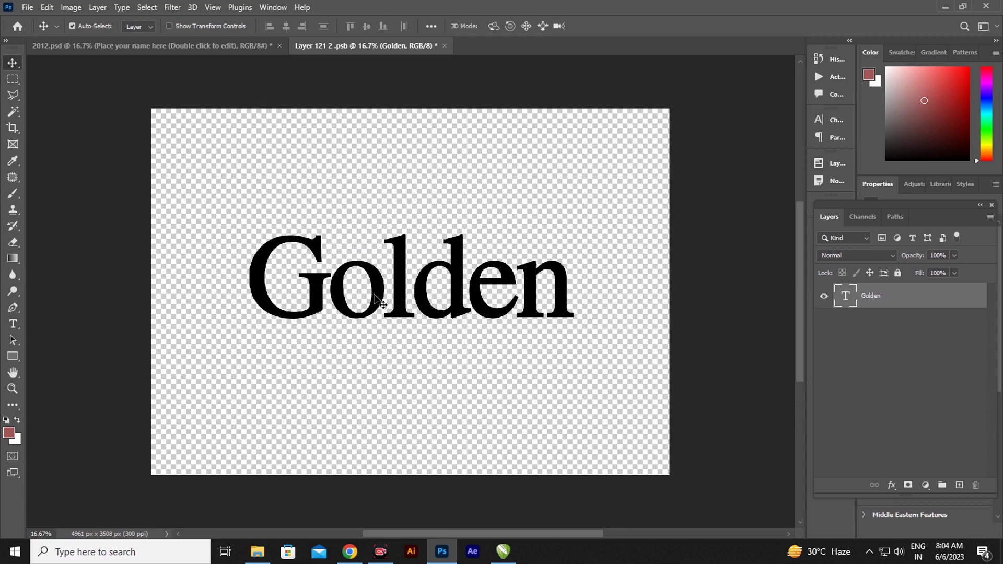
left_click_drag(375, 299, 376, 307)
Set the Golden text in the SHREE-ENG-0315 font at 338.19 pt.
left_click(16, 327)
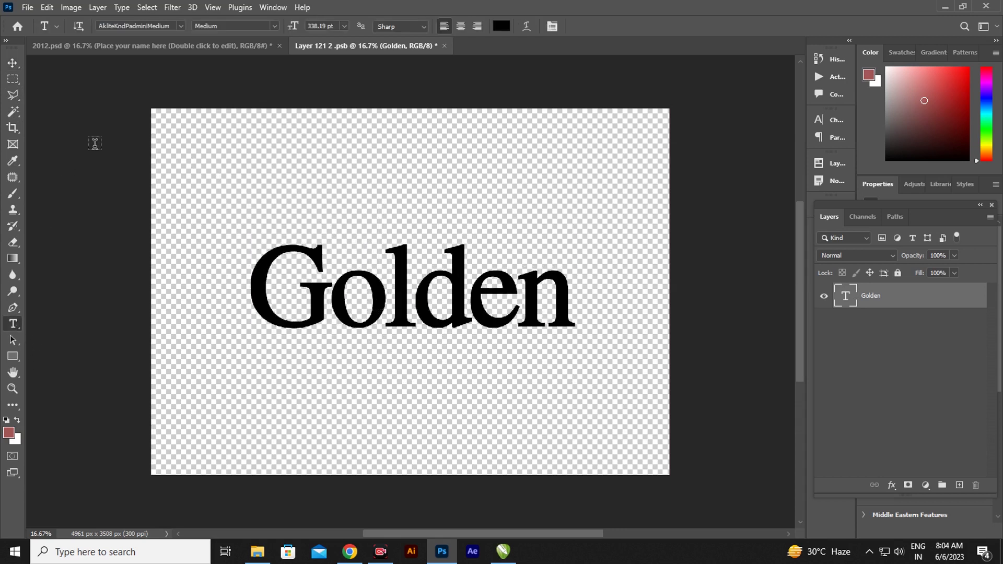
left_click(181, 26)
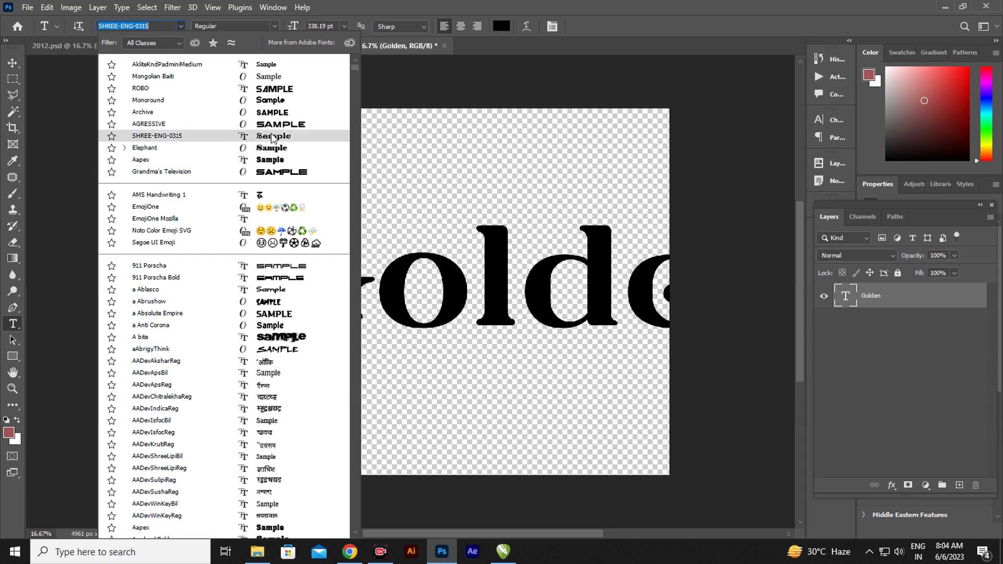
left_click(272, 137)
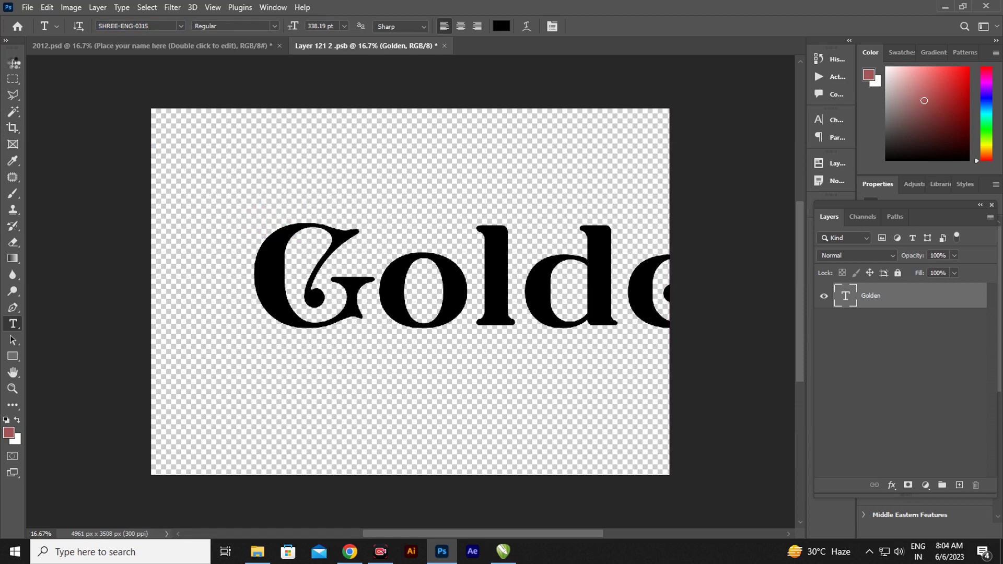
Move the Golden text left, scale it to about 74% and shift it toward centre.
key("v")
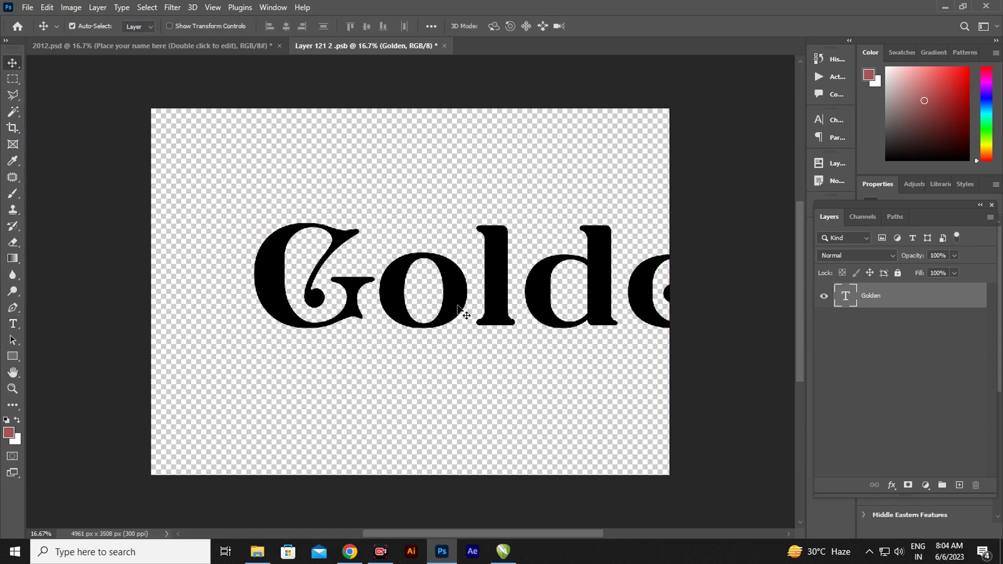
left_click_drag(486, 310, 405, 320)
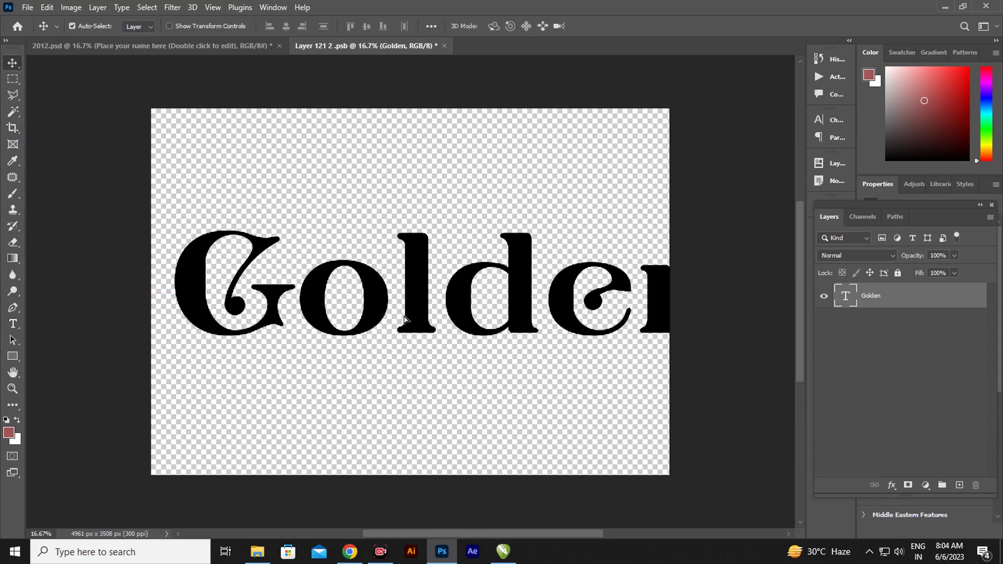
key("ctrl+t")
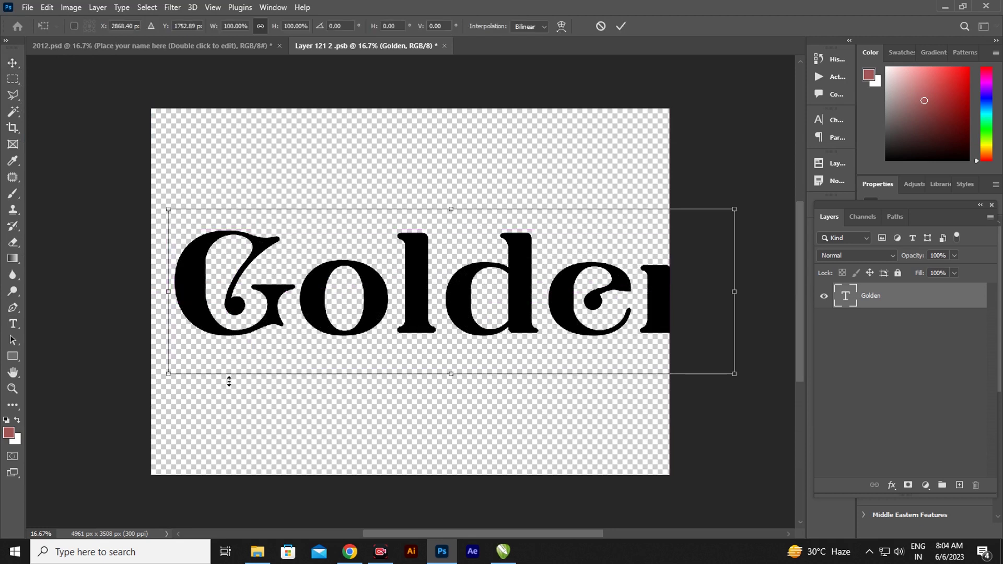
left_click_drag(735, 374, 568, 326)
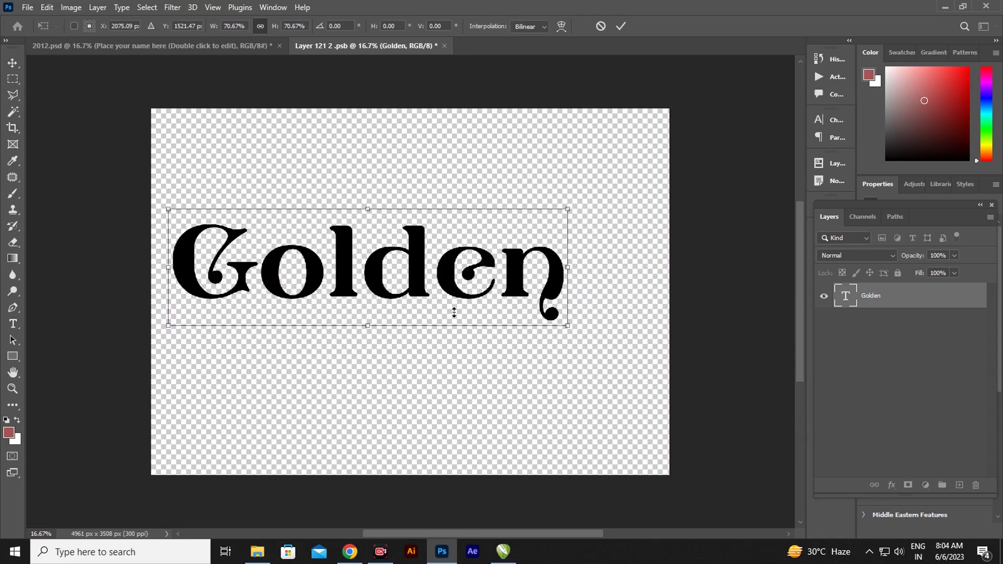
left_click_drag(422, 289, 454, 309)
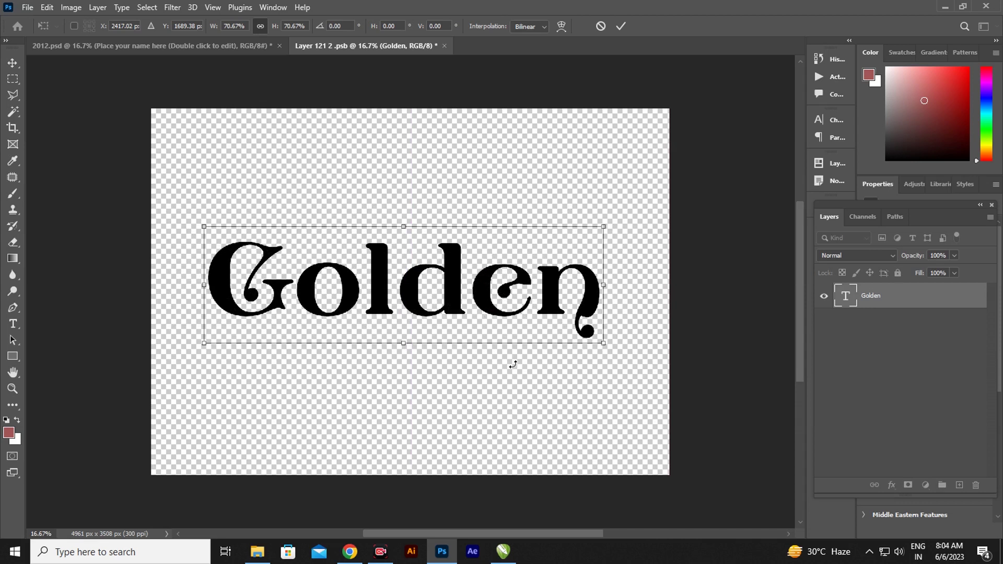
left_click(13, 62)
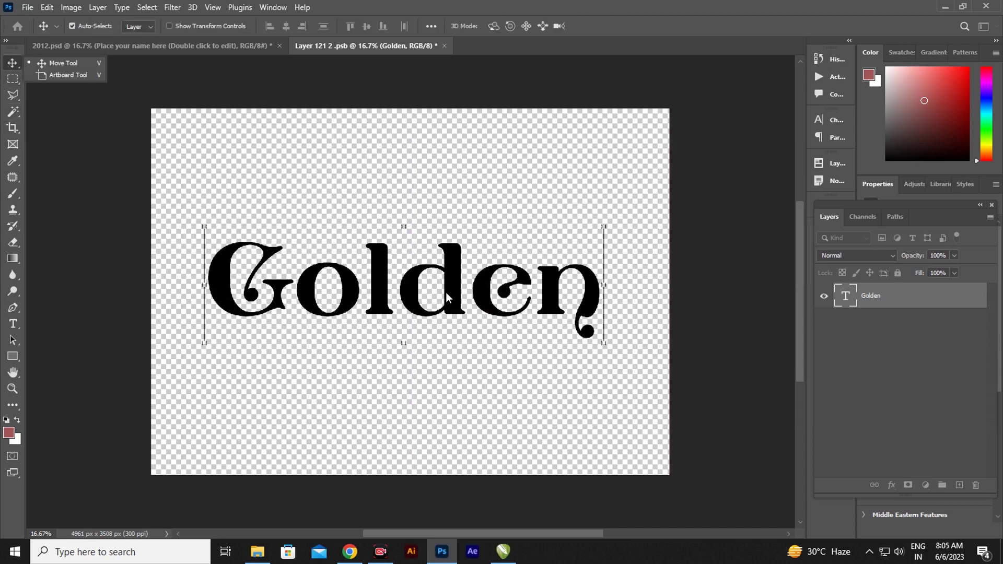
Rescale the Golden text to 90.91% and centre it on the canvas.
left_click_drag(452, 299, 460, 303)
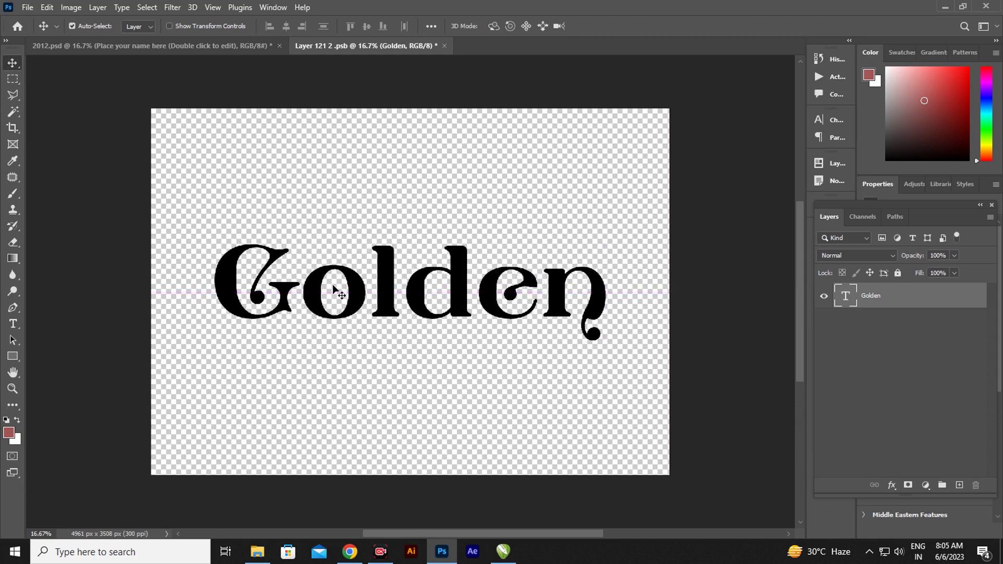
key("ctrl+t")
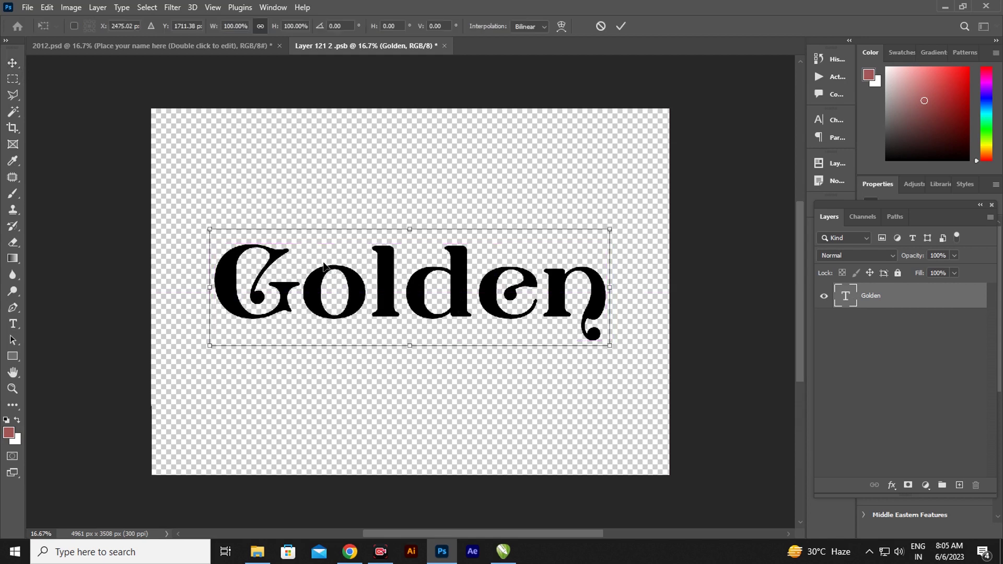
left_click_drag(612, 347, 574, 335)
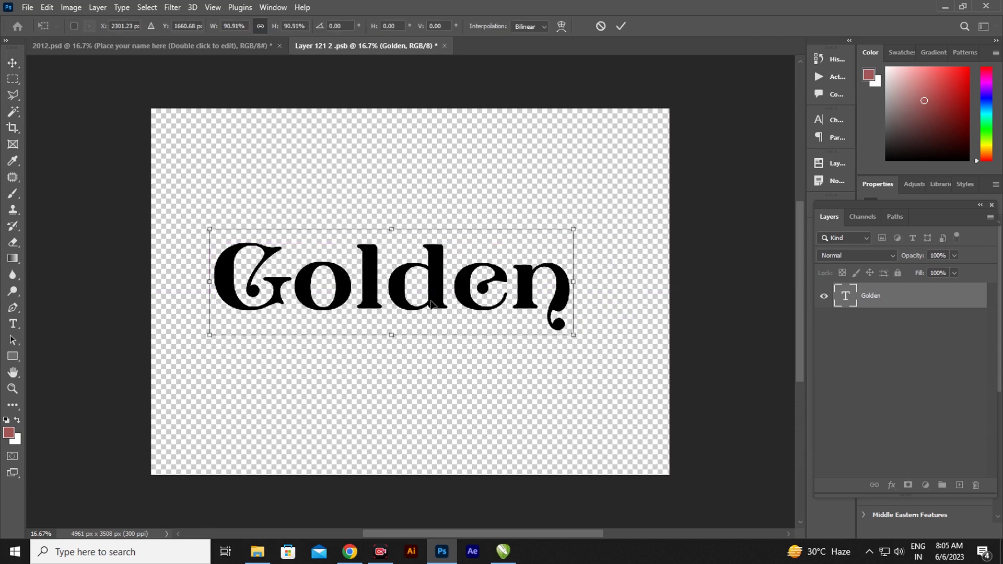
left_click_drag(431, 304, 452, 312)
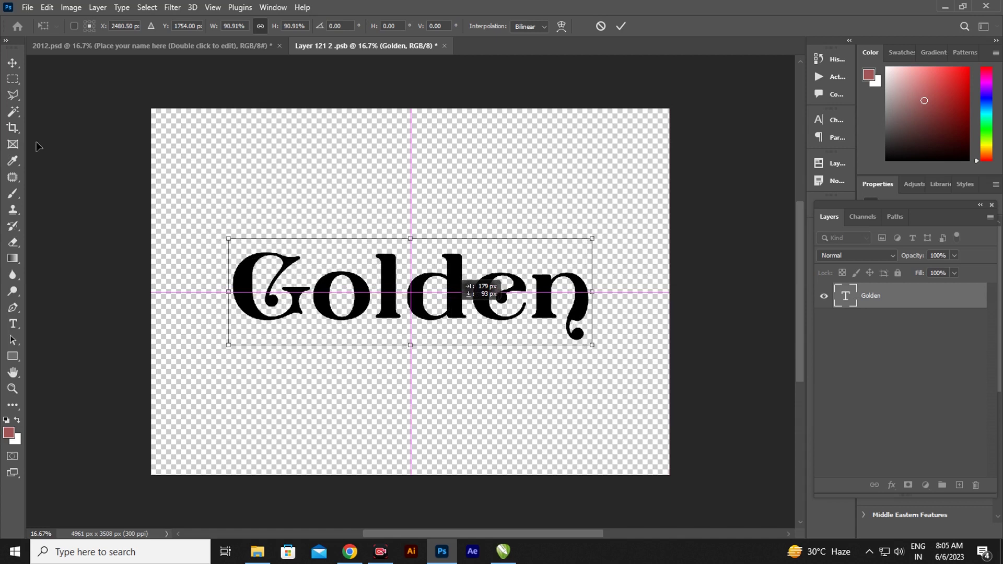
left_click(13, 63)
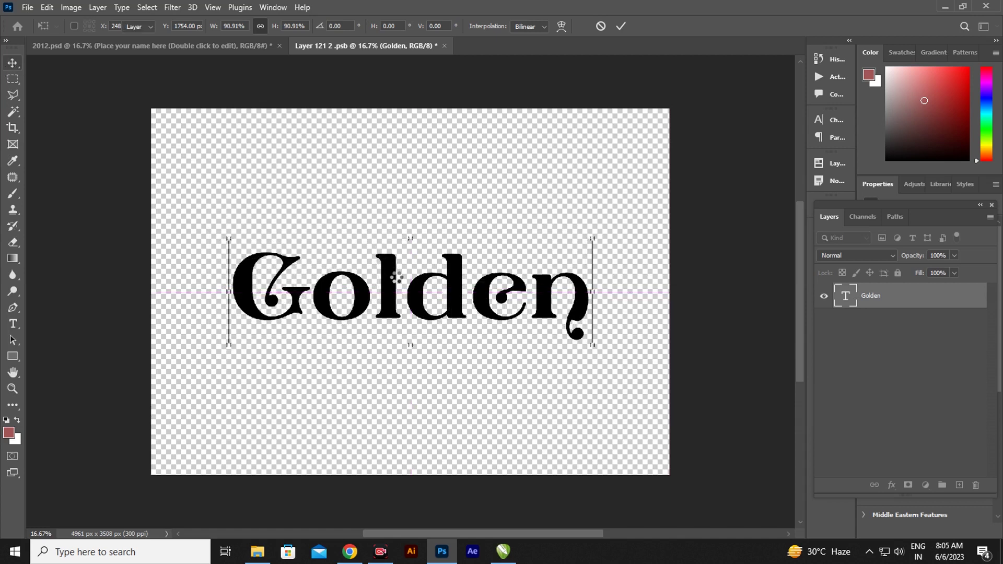
Save the Layer 121 2.psb smart object and close it to return to 2012.psd.
left_click(445, 46)
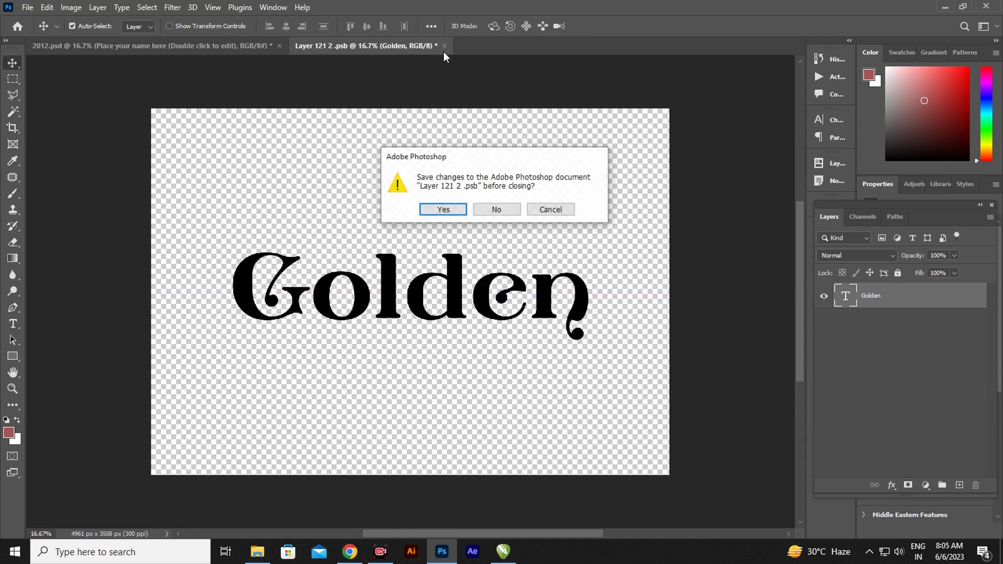
left_click(444, 210)
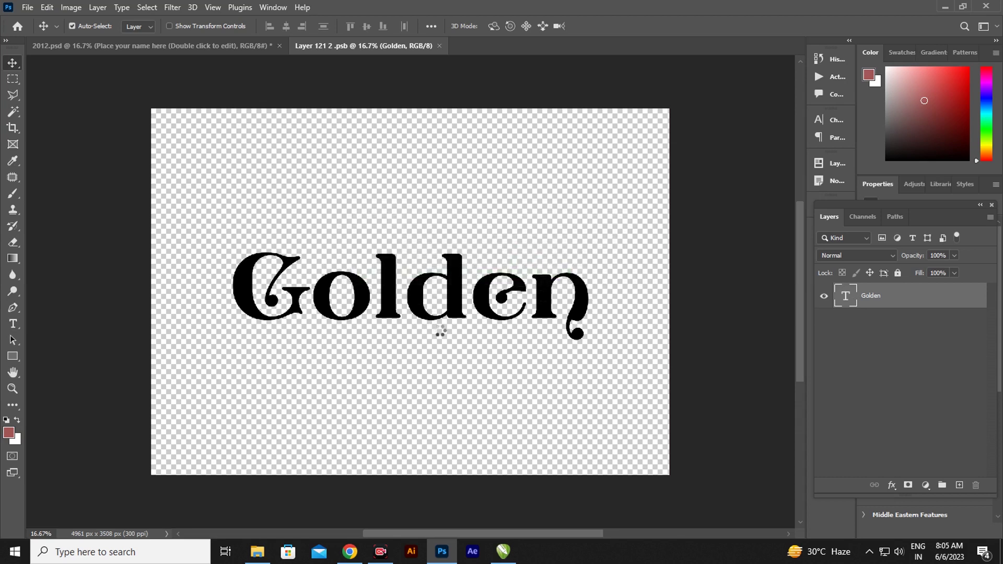
key("ctrl+w")
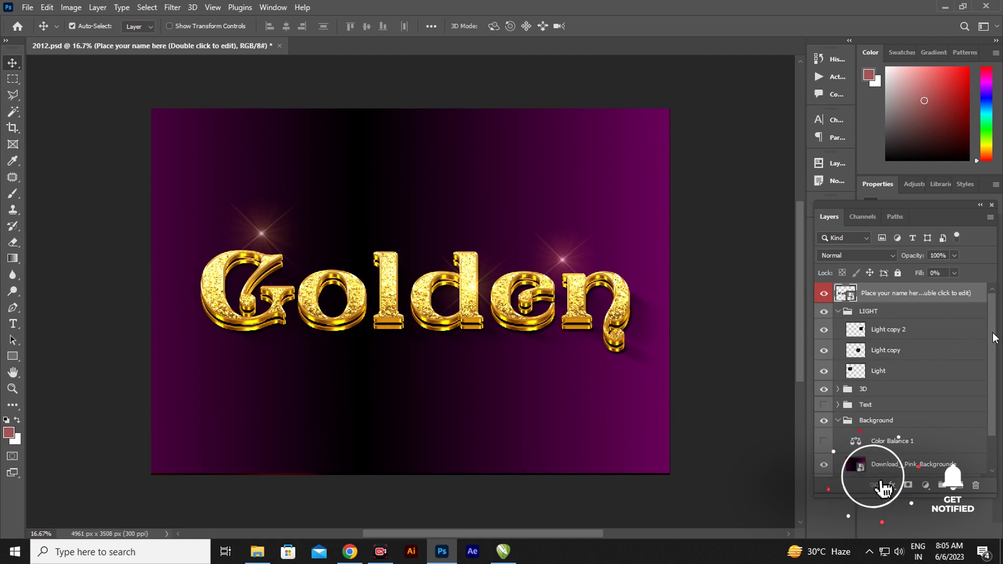
Move the Light copy 2 sparkle so it sits over the n.
scroll(994, 343, "down", 1)
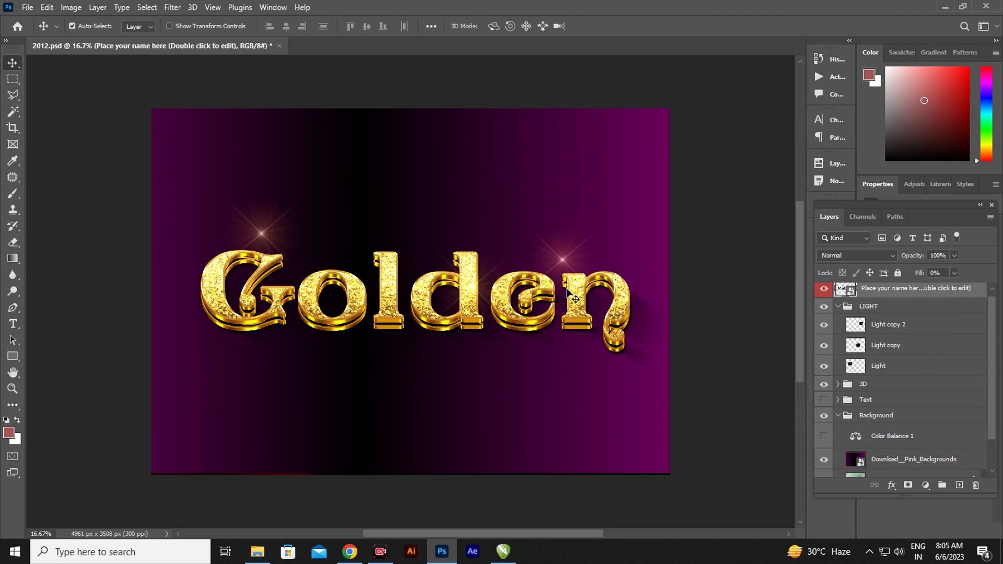
left_click(885, 327)
key("ctrl+t")
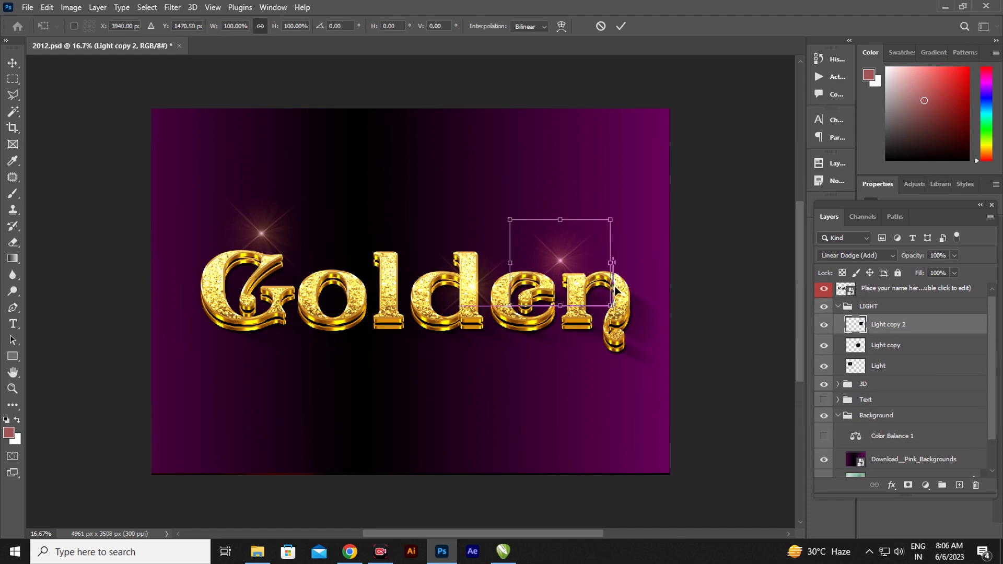
mouse_move(615, 290)
left_mouse_down()
mouse_move(627, 293)
mouse_move(607, 288)
left_mouse_up()
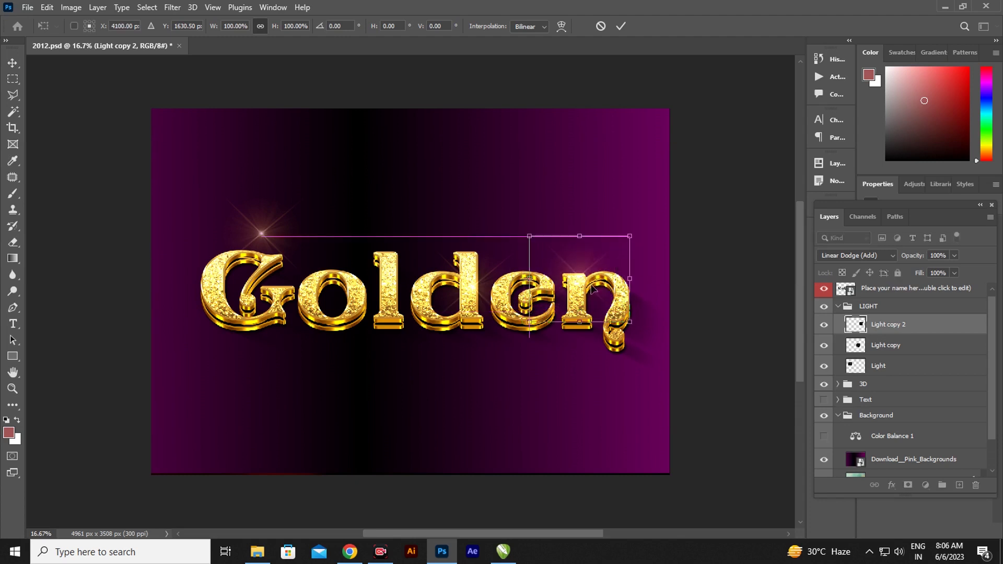
left_click_drag(606, 287, 606, 287)
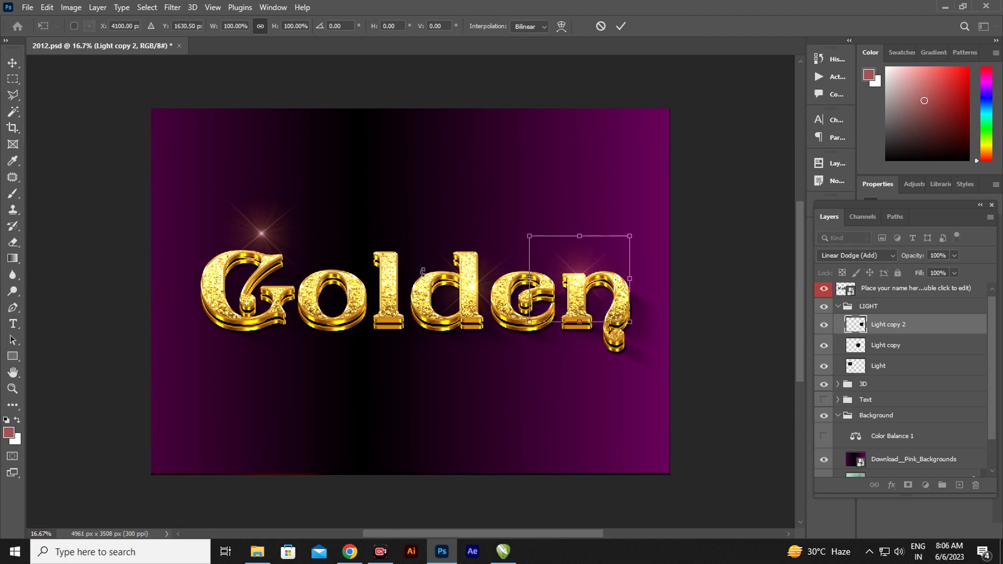
left_click(12, 67)
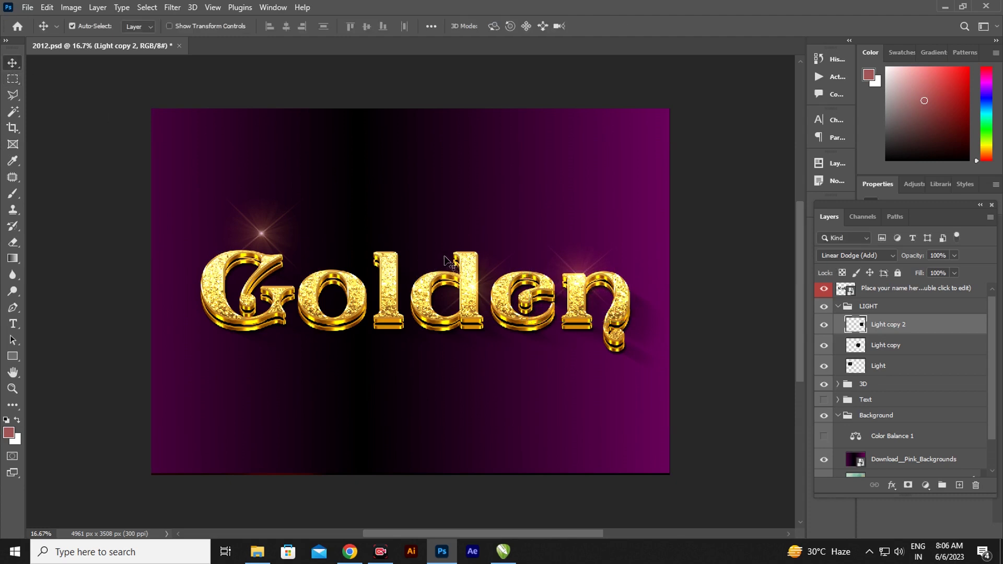
Move the Light sparkle to the upper left of the G.
left_click(260, 227)
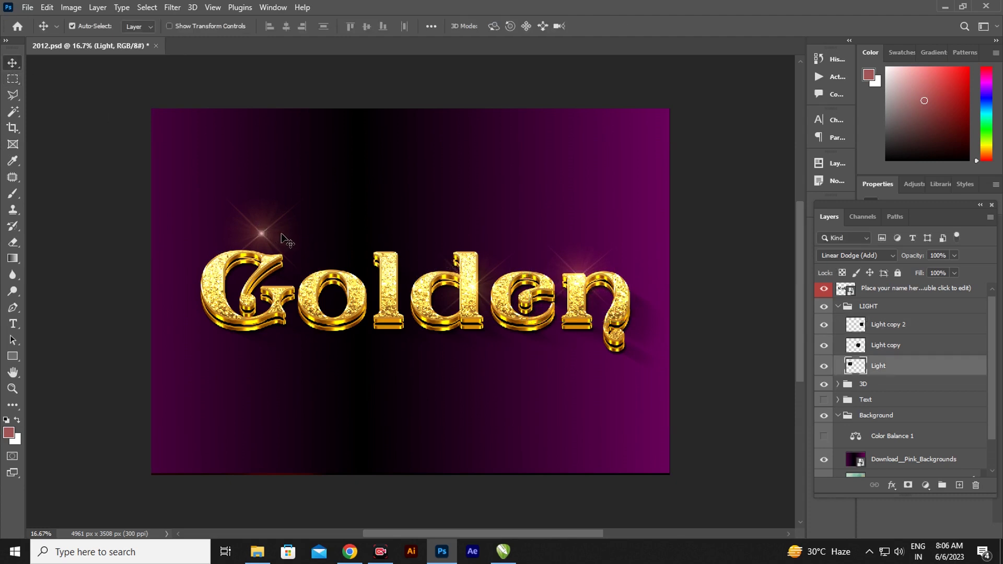
key("ctrl")
key("ctrl+t")
left_click_drag(283, 264, 251, 281)
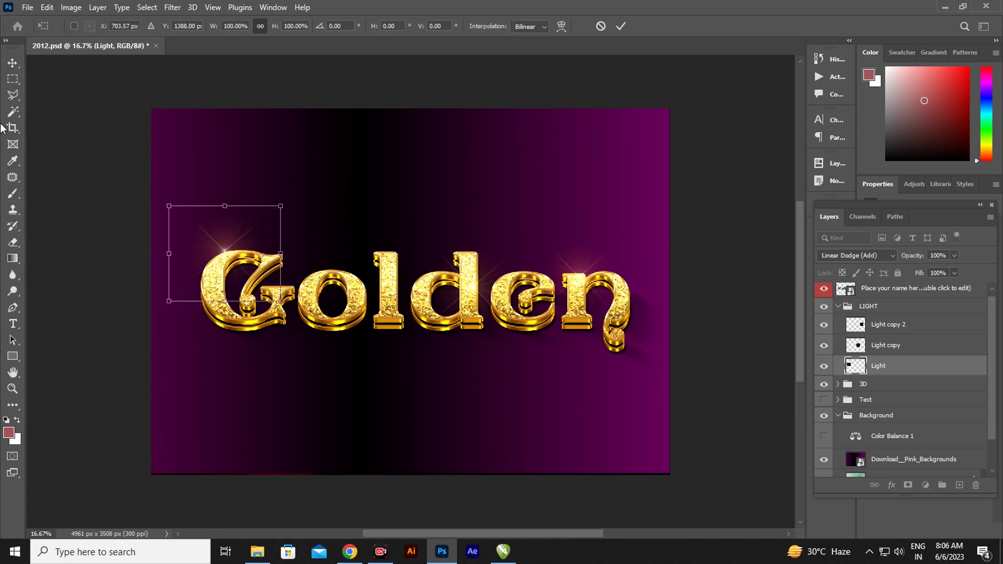
key("Return")
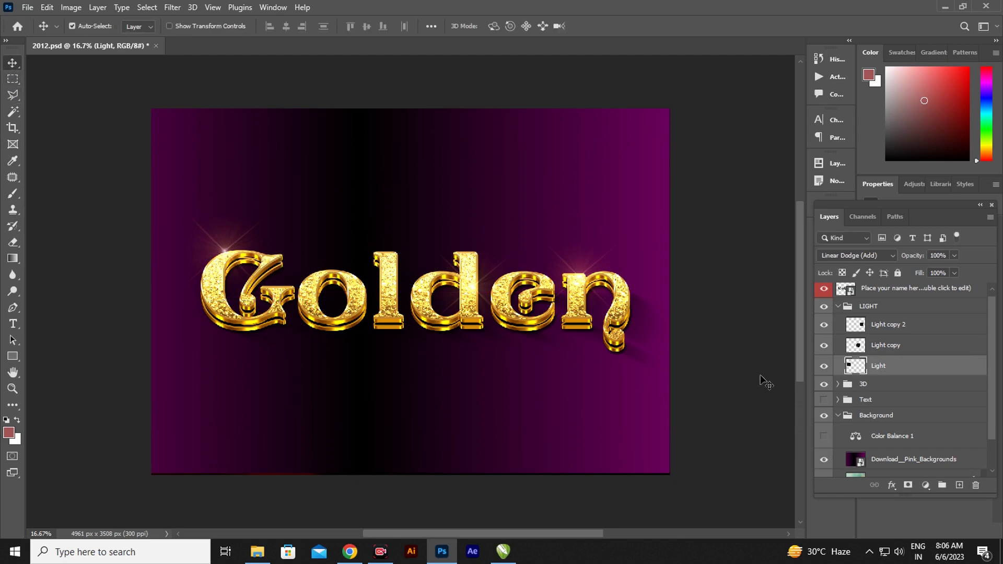
Move the Light copy sparkle above the d, then duplicate the name layer.
left_click(911, 347)
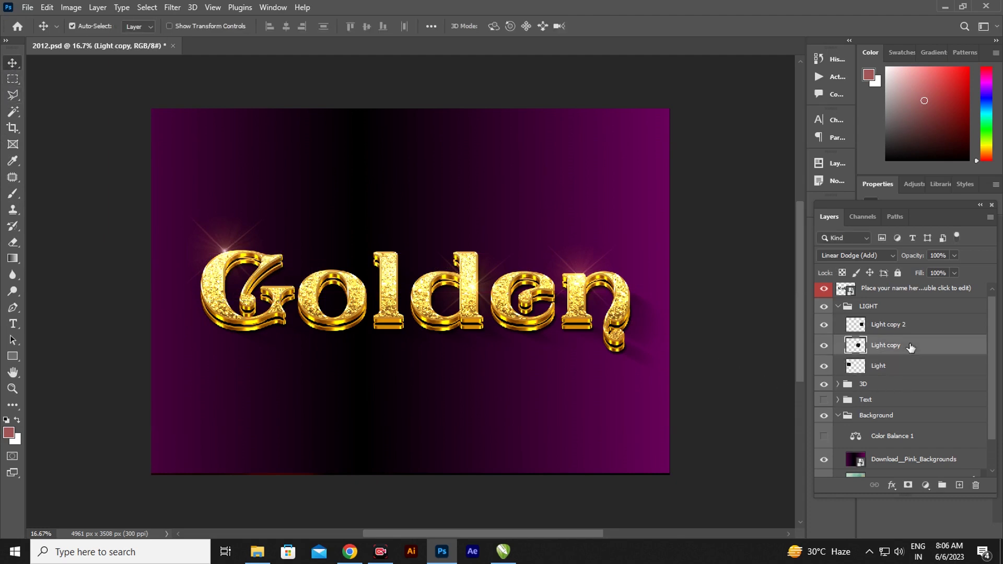
key("ctrl+t")
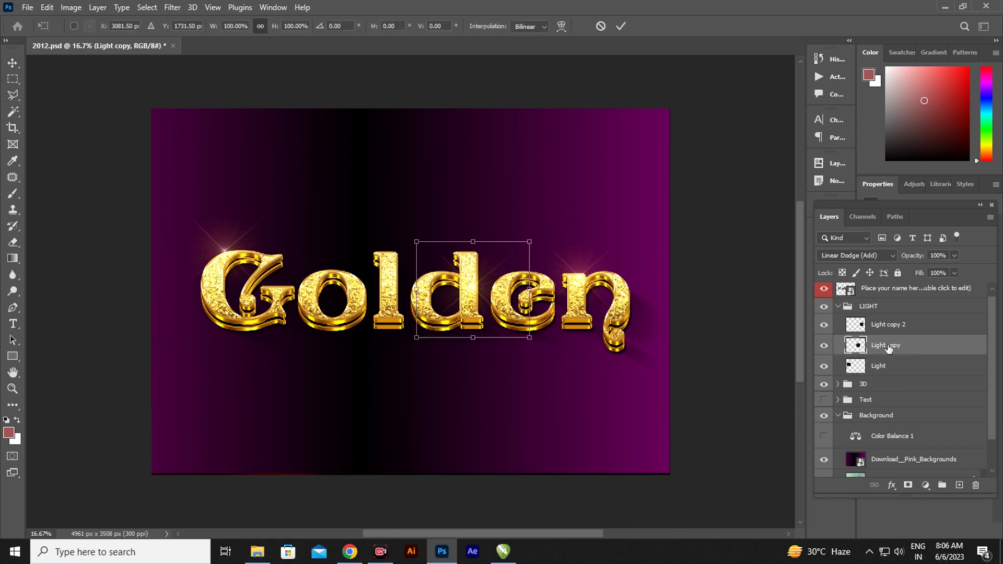
mouse_move(470, 312)
left_mouse_down()
mouse_move(461, 273)
mouse_move(428, 284)
left_mouse_up()
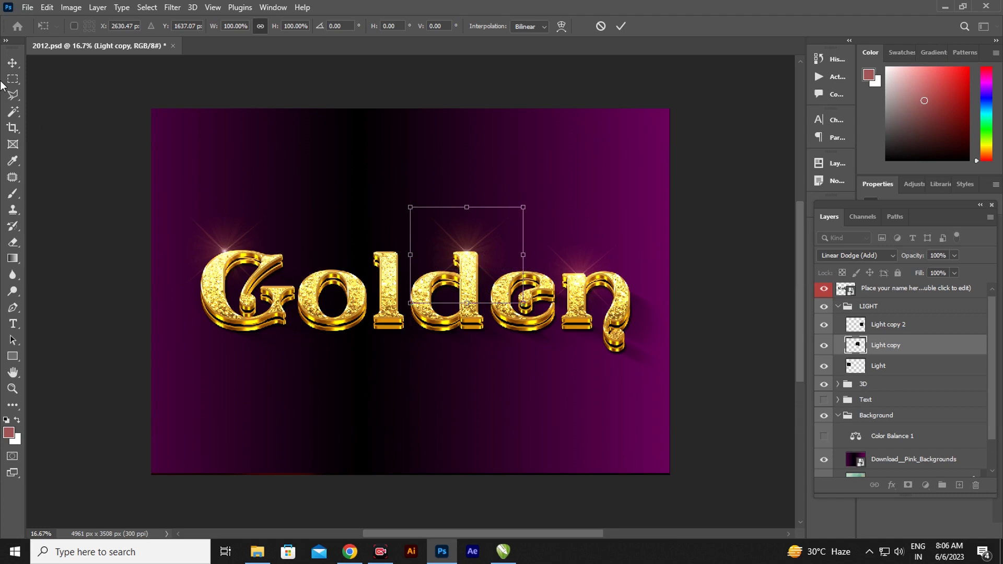
left_click(12, 63)
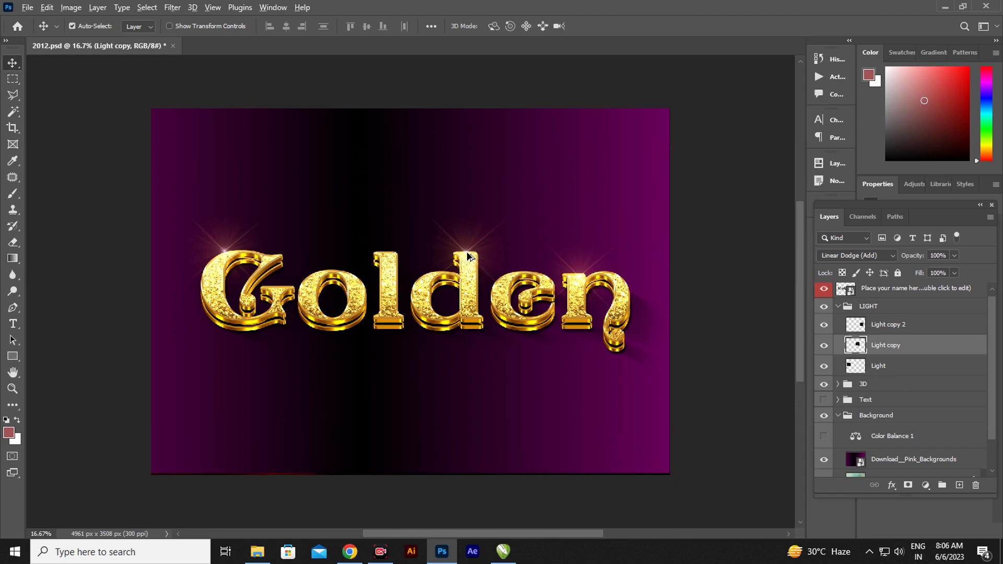
left_click_drag(468, 256, 433, 261)
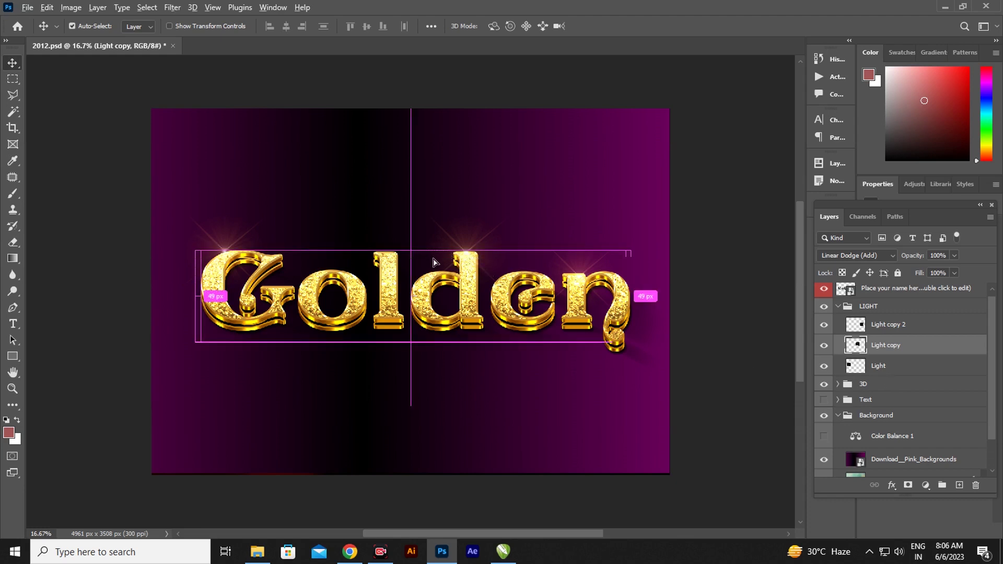
key("ctrl+j")
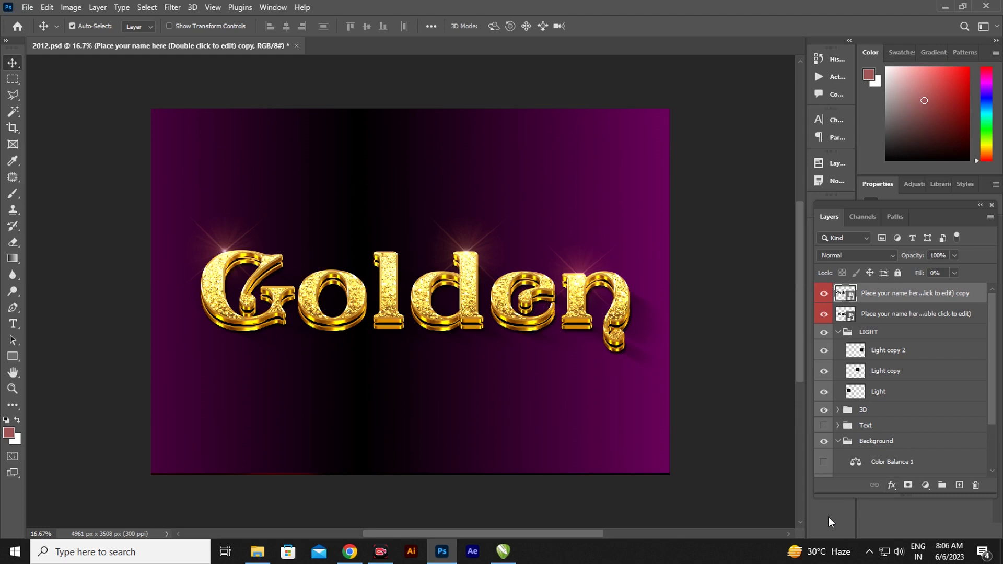
Undo the duplicate name layer, collapse LIGHT, expand the 3D group and select its top 3D layer.
key("ctrl+z")
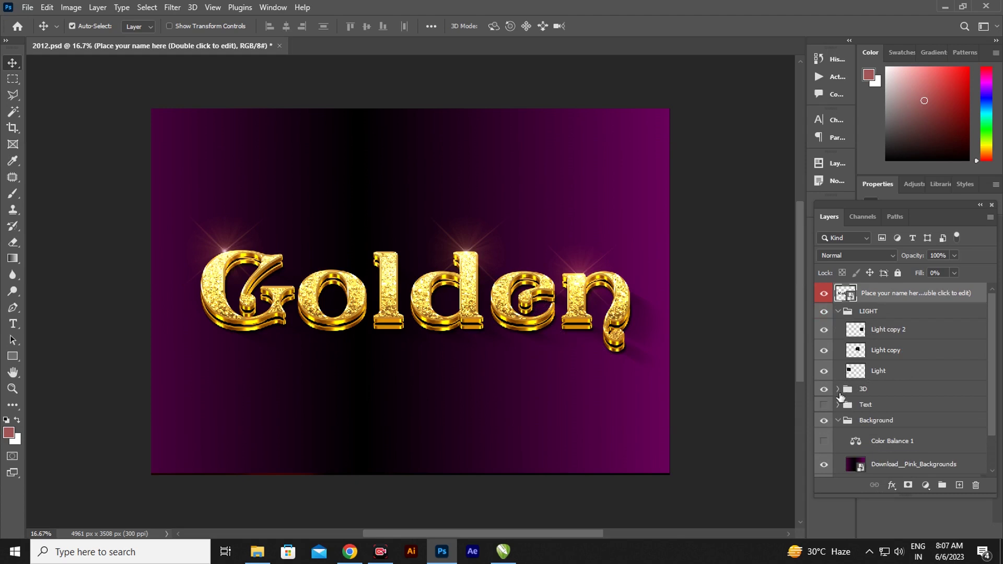
left_click(838, 312)
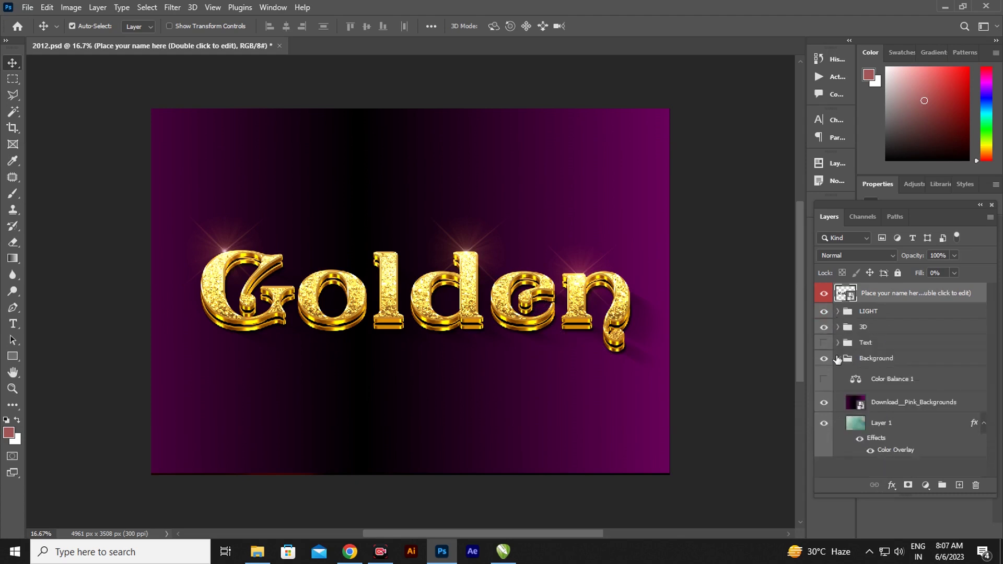
left_click(838, 327)
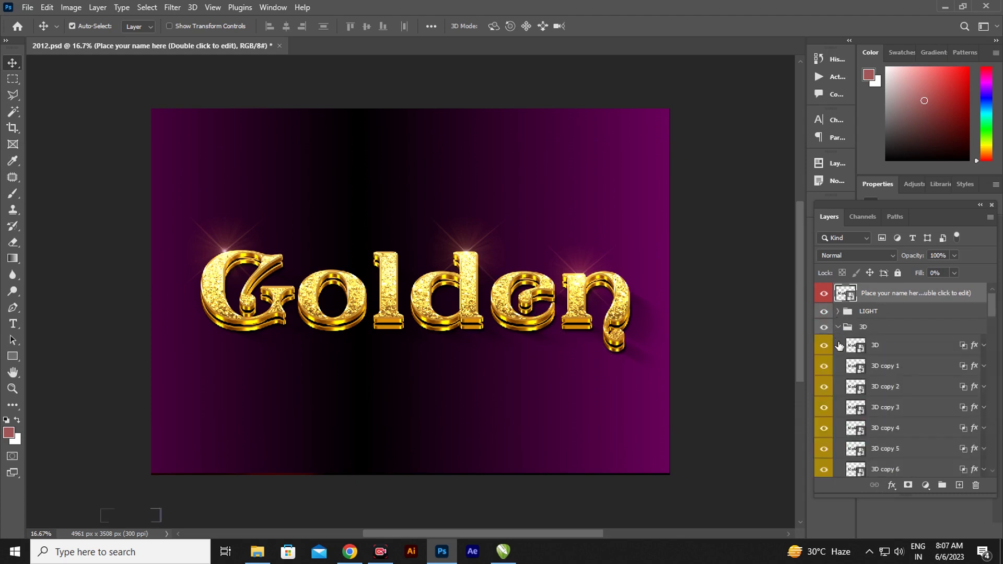
left_click(975, 349)
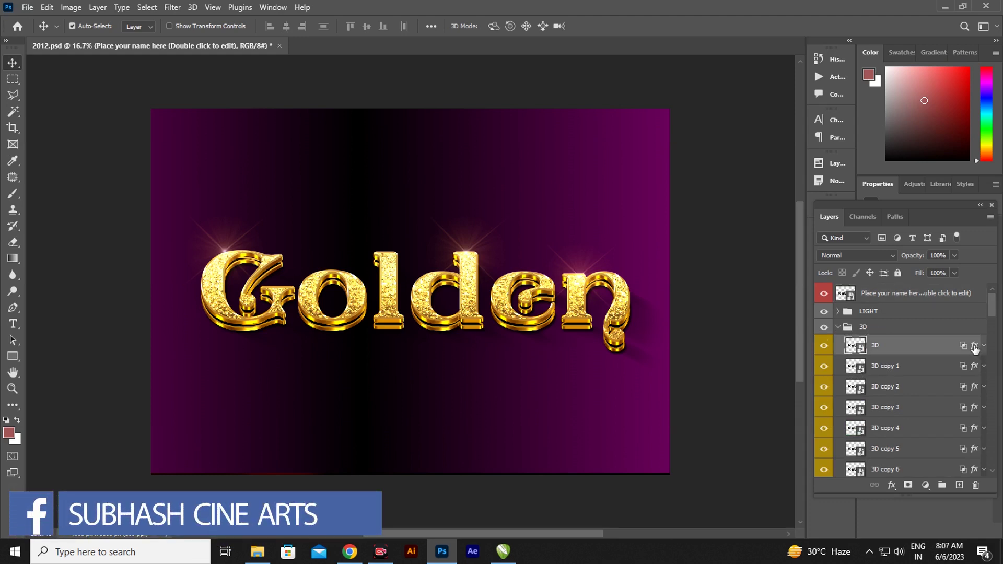
Give the 3D layer's Bevel & Emboss a 59 px size and 2 px soften.
key("h")
double_click(975, 347)
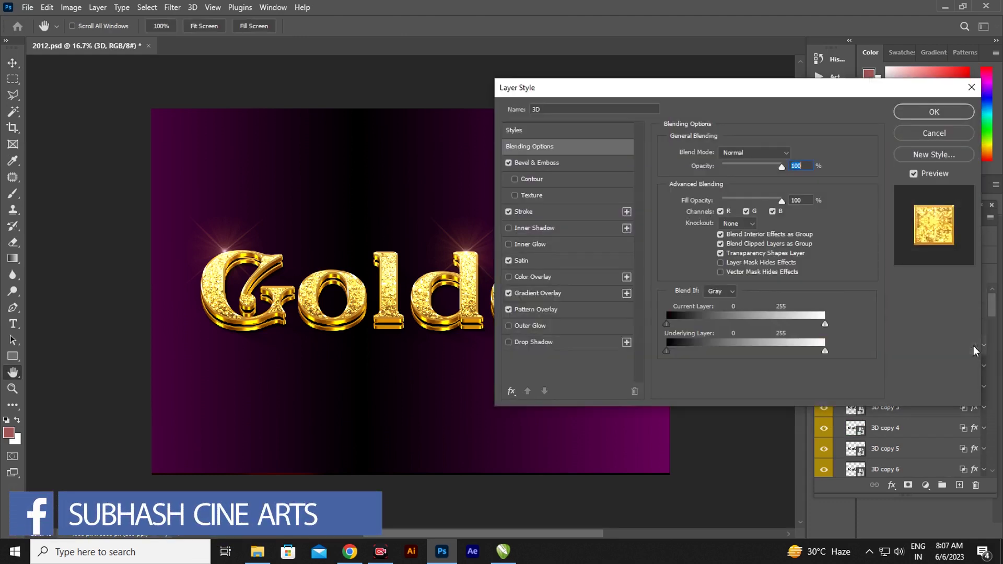
left_click(541, 162)
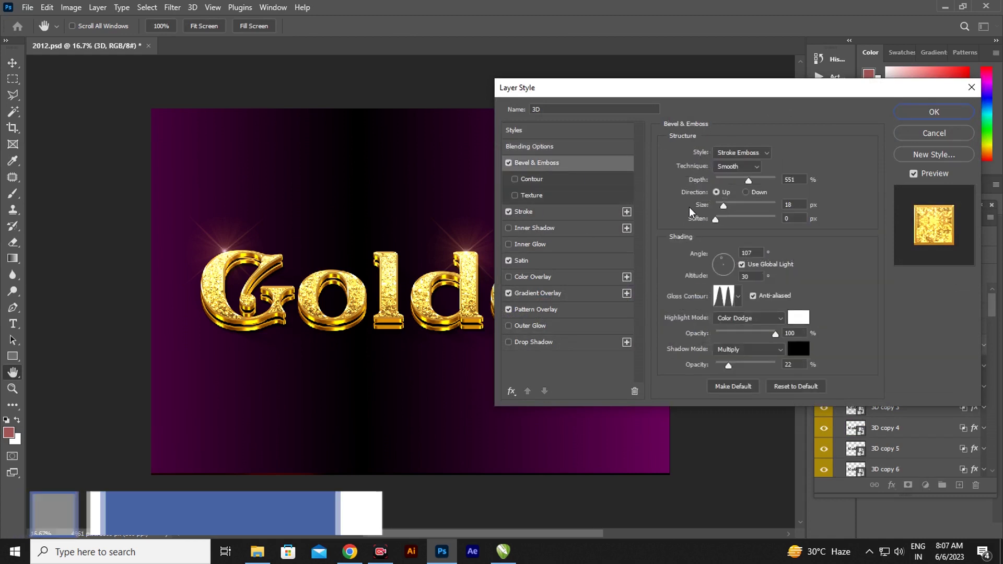
left_click_drag(724, 206, 732, 207)
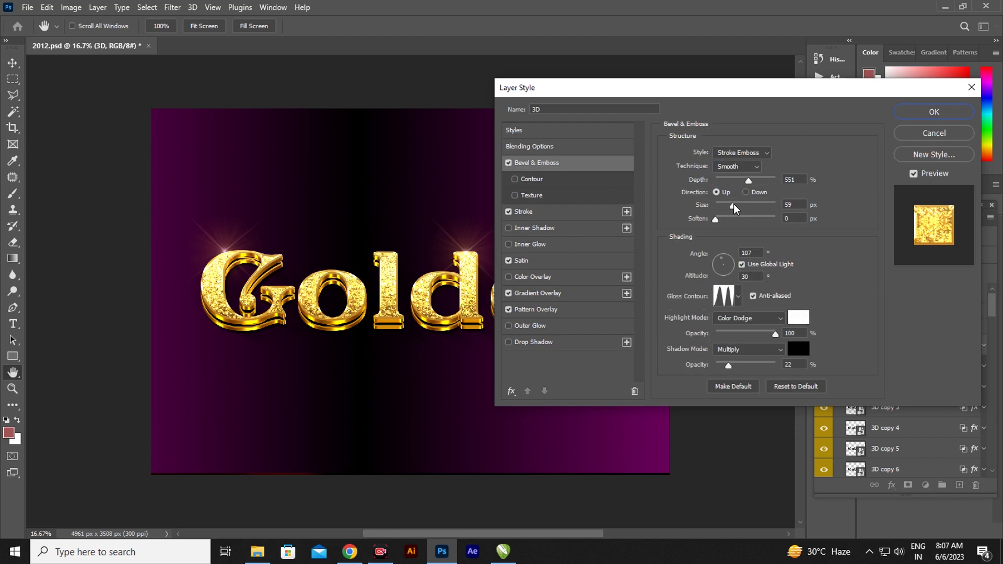
left_click(733, 205)
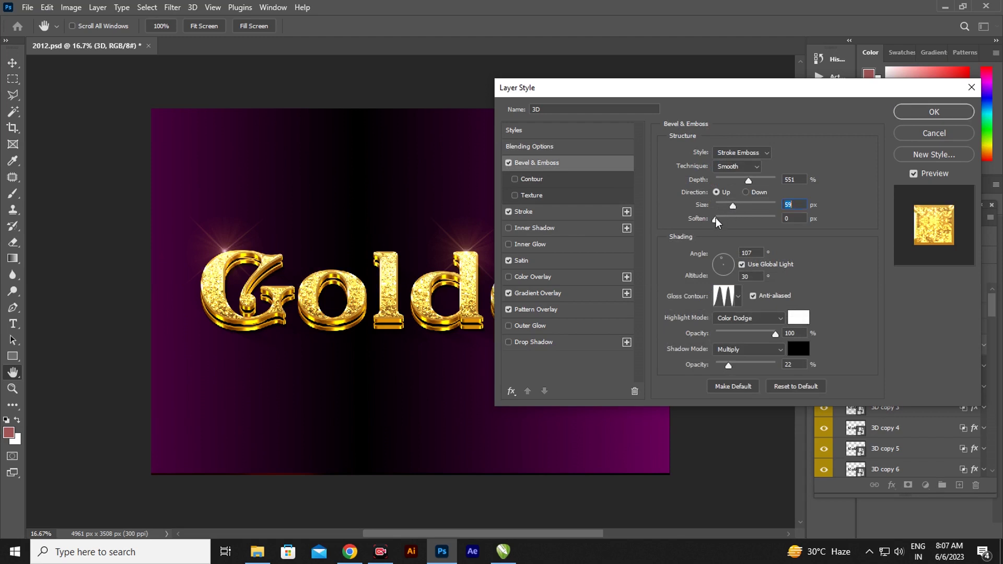
left_click_drag(716, 220, 726, 221)
Set the Satin effect to 0 px size and 11 px distance.
left_click(539, 260)
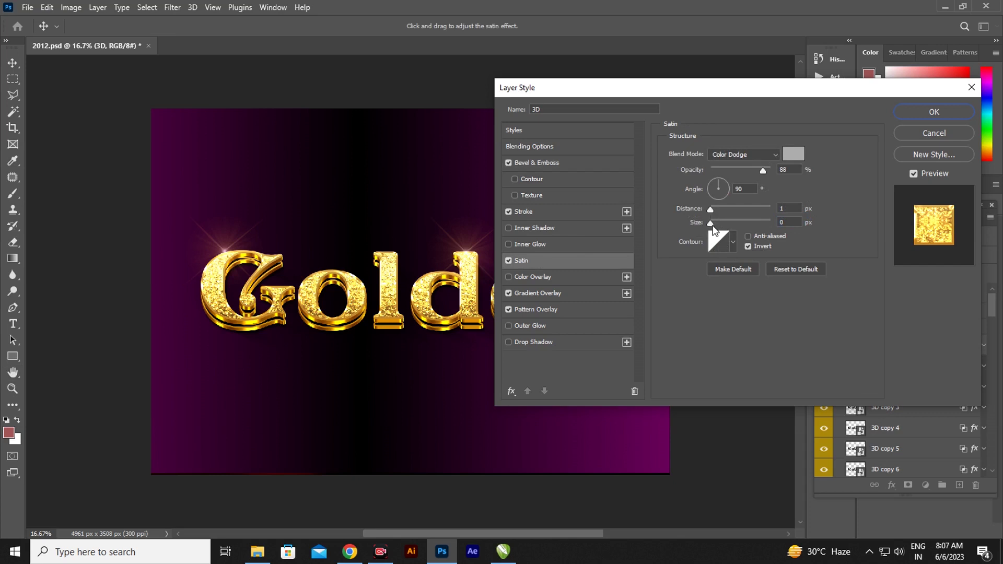
mouse_move(724, 225)
left_mouse_down()
mouse_move(708, 222)
mouse_move(742, 214)
left_mouse_up()
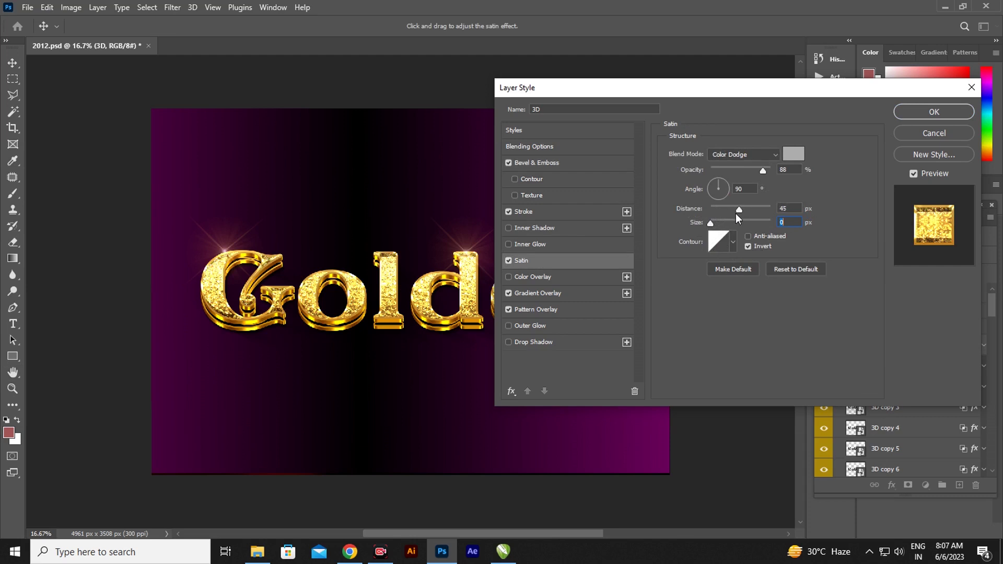
left_click_drag(740, 213, 717, 215)
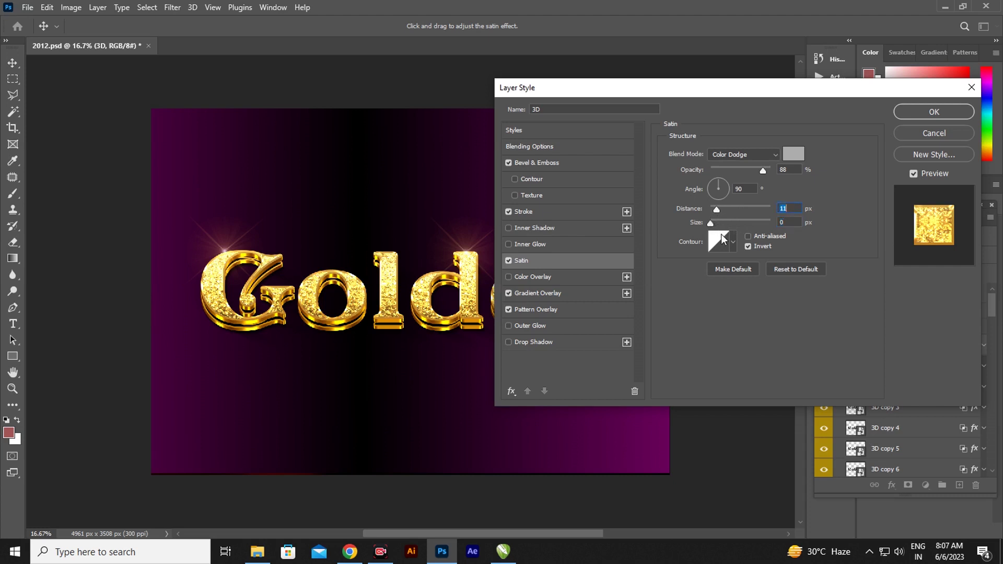
left_click(538, 291)
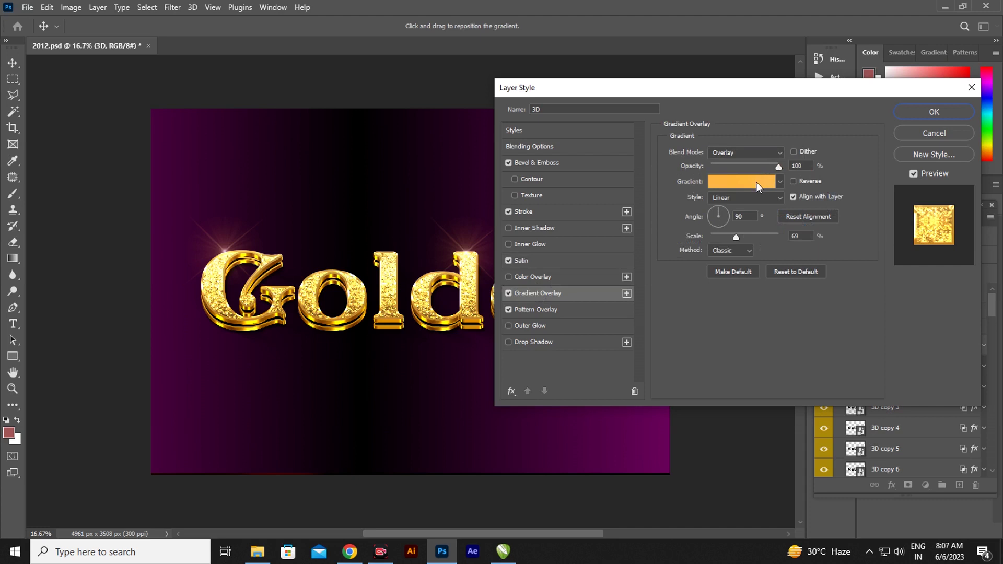
Move the gradient overlay's middle colour stop to 44%.
left_click(756, 182)
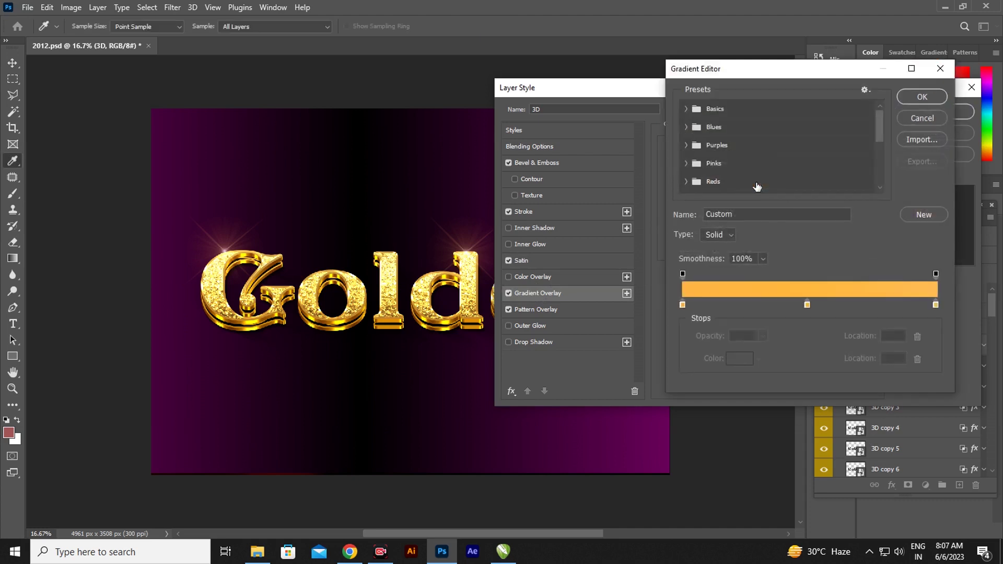
left_click(807, 305)
left_click_drag(799, 307, 794, 306)
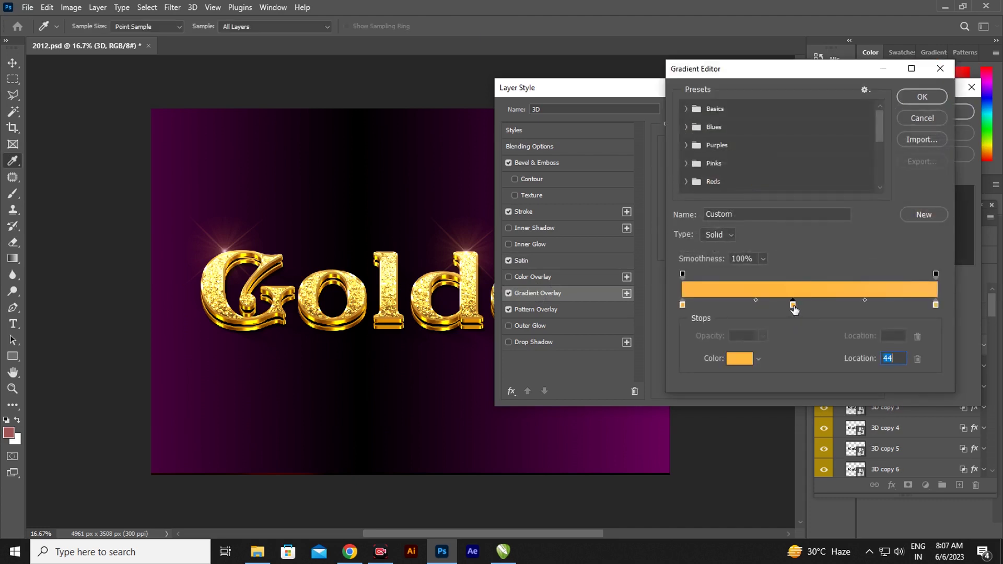
left_click(923, 97)
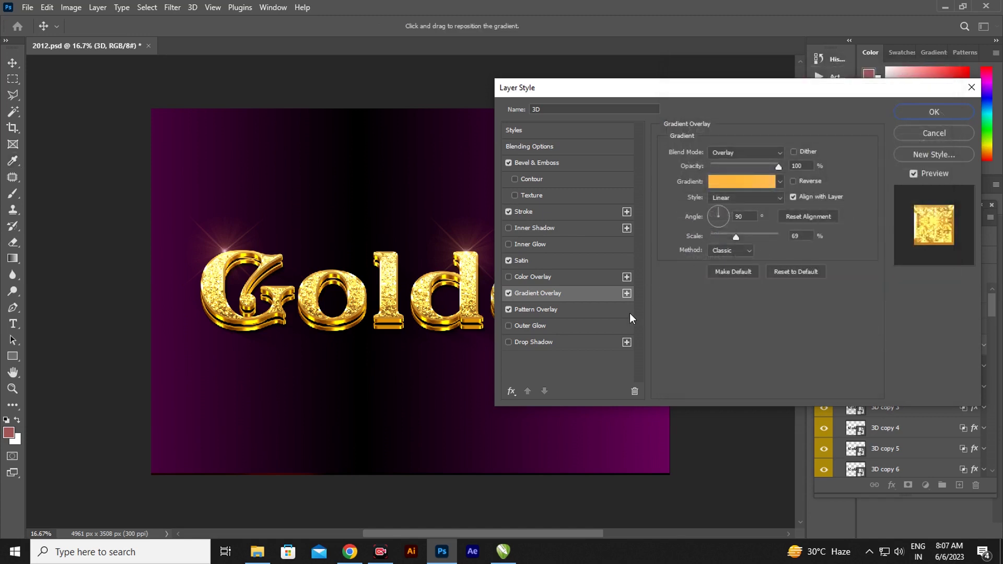
Set the Pattern Overlay angle to 15° and apply the layer style.
left_click(554, 306)
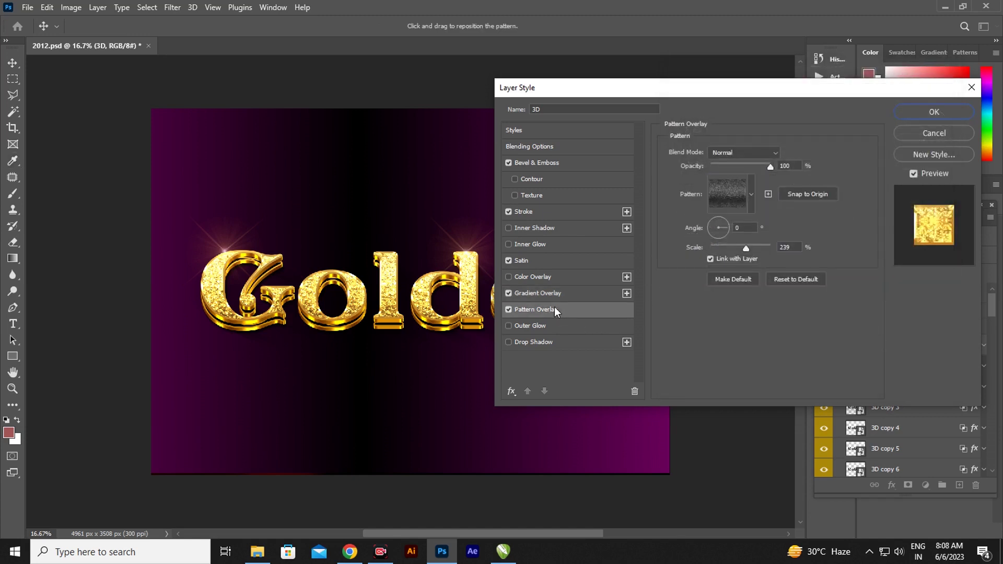
left_click(750, 197)
left_click(750, 196)
left_click(727, 219)
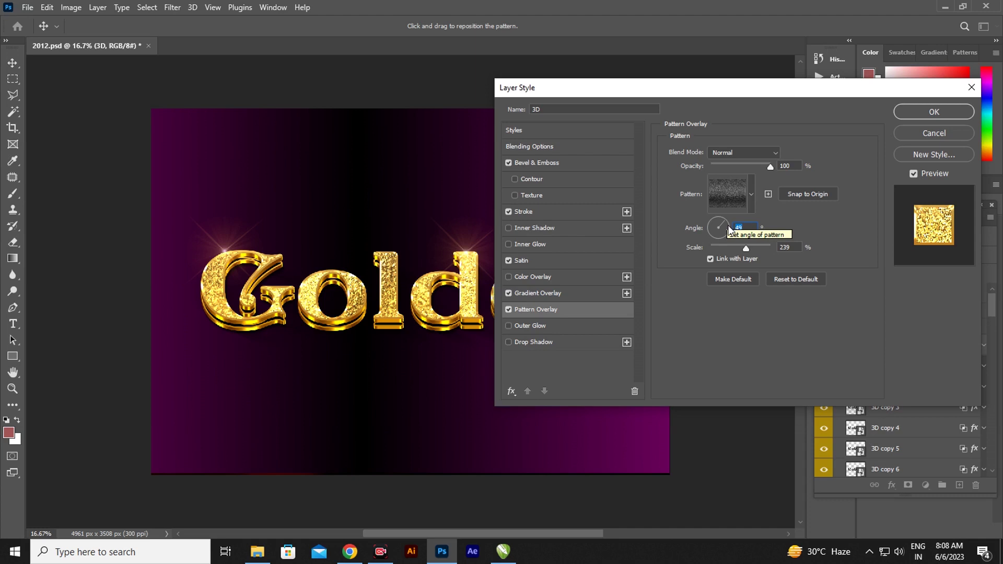
left_click(729, 228)
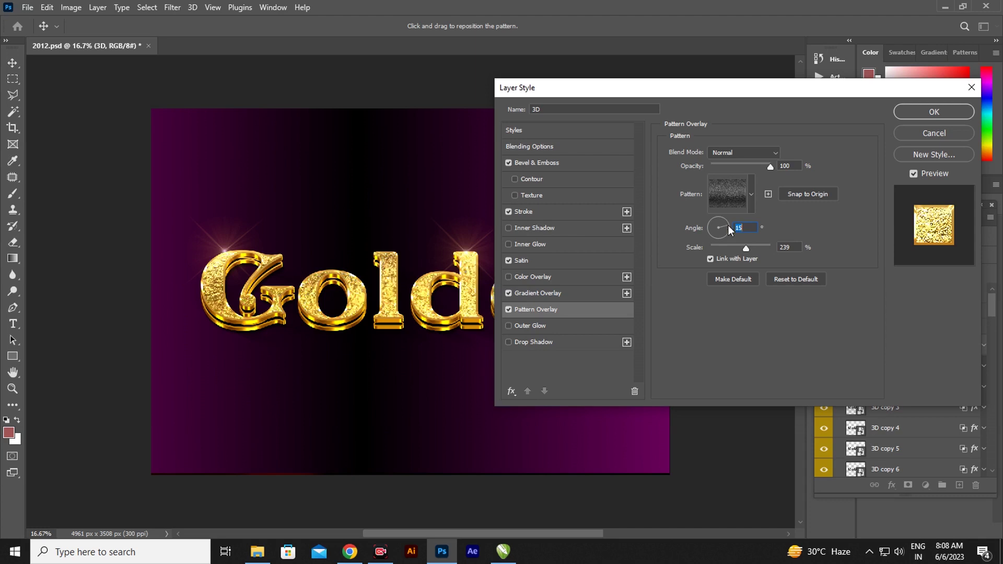
left_click(929, 114)
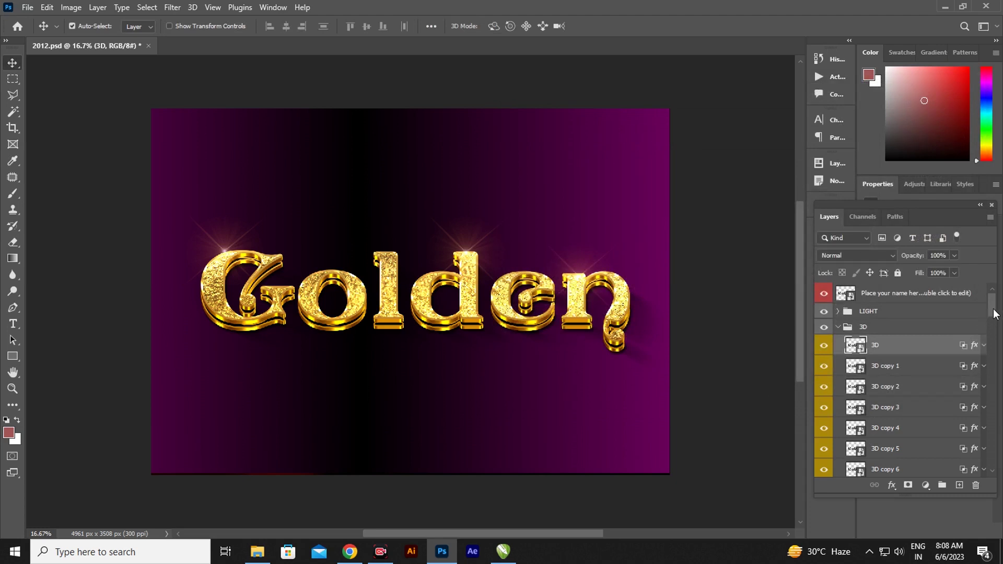
Raise 3D copy 1's Bevel & Emboss size to 65 px and show its Stroke settings.
left_click_drag(995, 314, 997, 321)
scroll(995, 321, "up", 1)
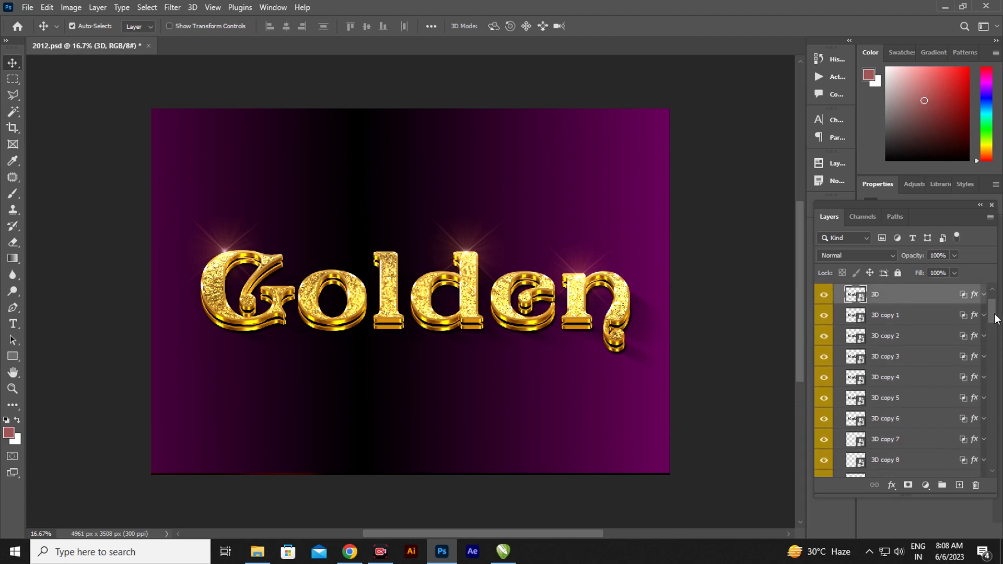
left_click(975, 320)
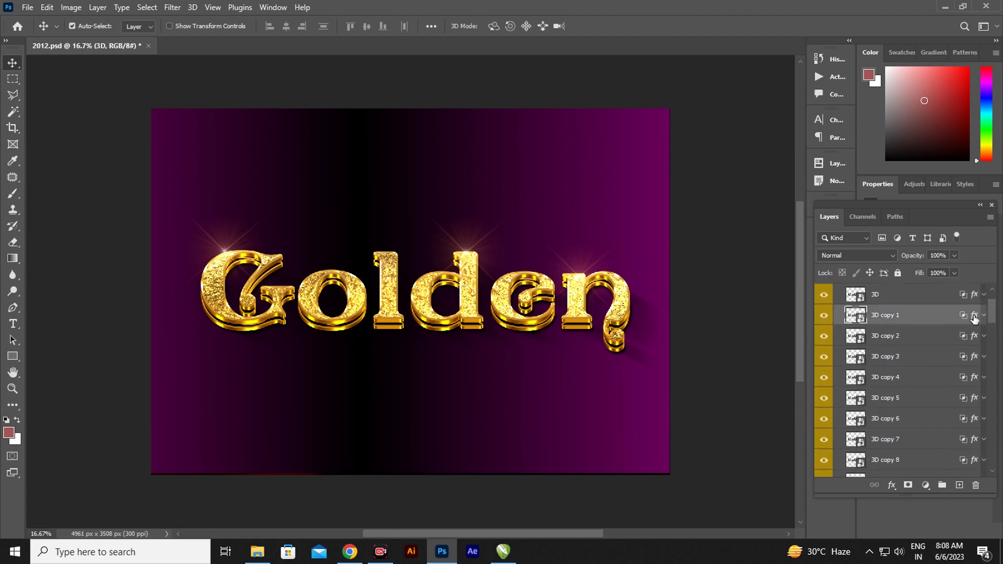
key("h")
double_click(974, 320)
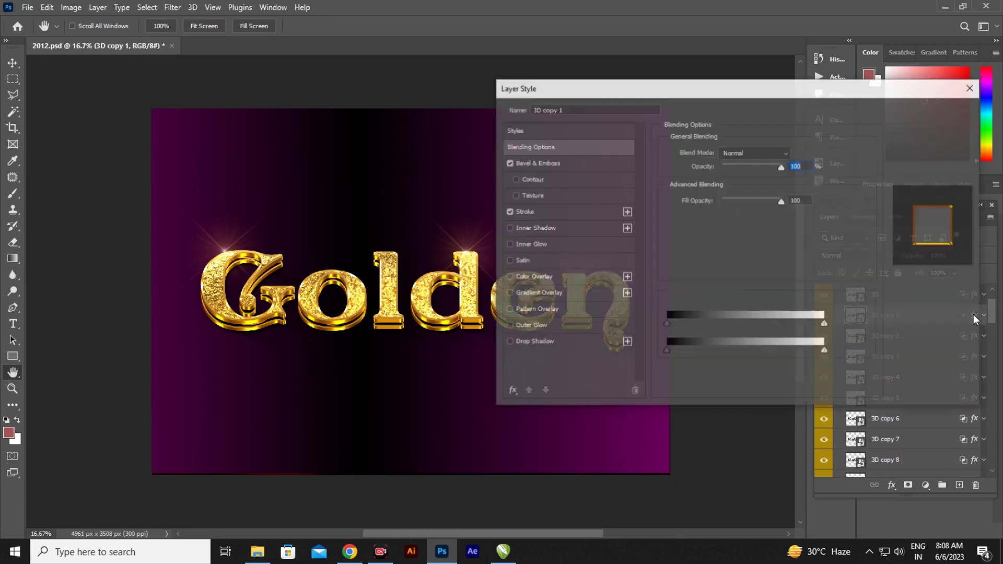
left_click(561, 162)
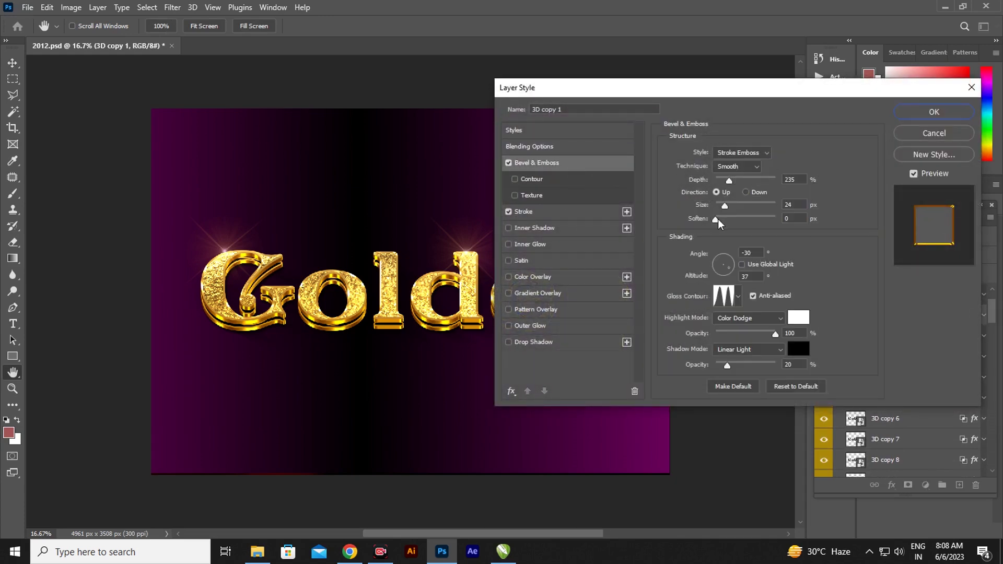
left_click_drag(726, 206, 735, 206)
left_click(736, 206)
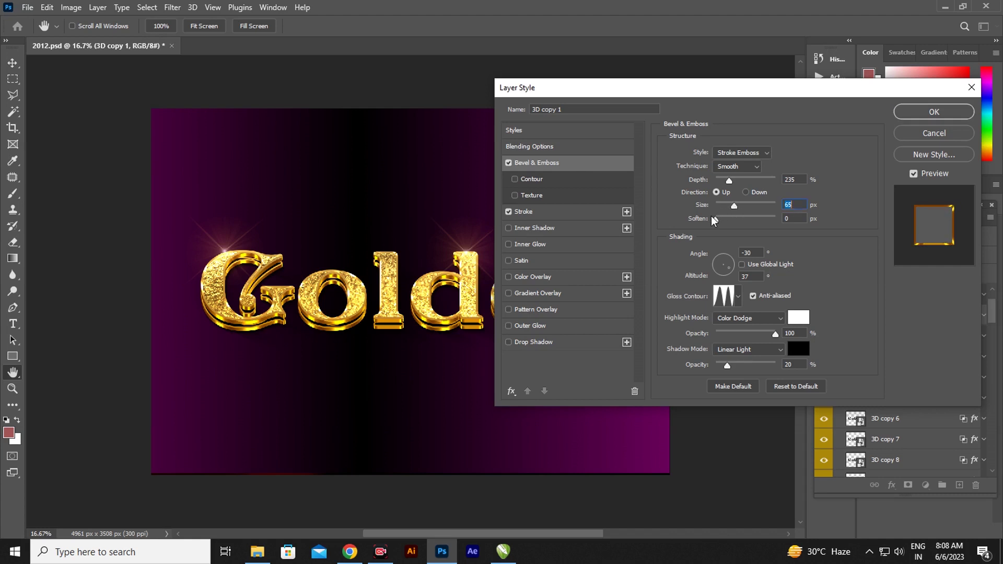
left_click(546, 213)
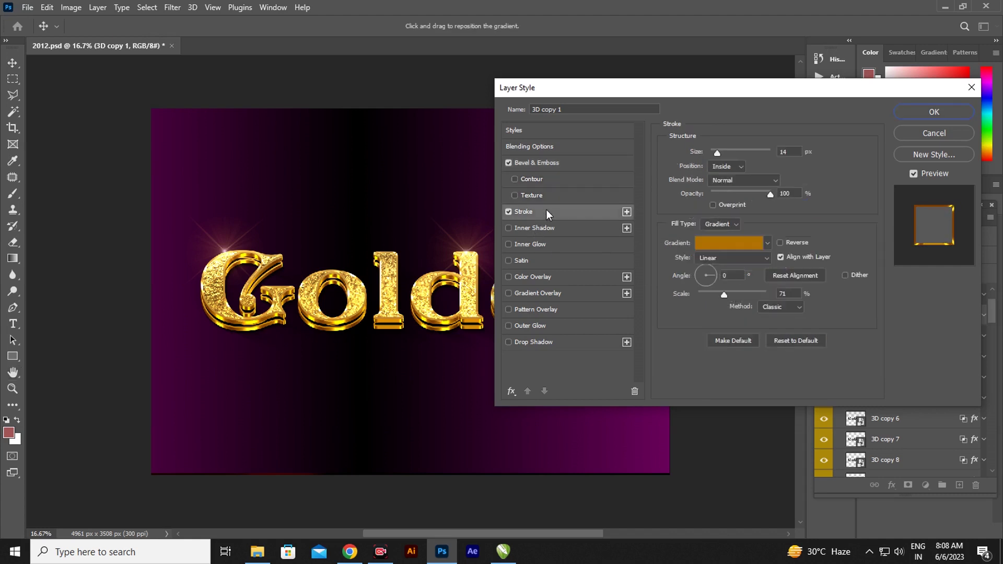
Add a new colour stop at 57% to the 3D copy 1 stroke gradient.
left_click(768, 244)
left_click(735, 243)
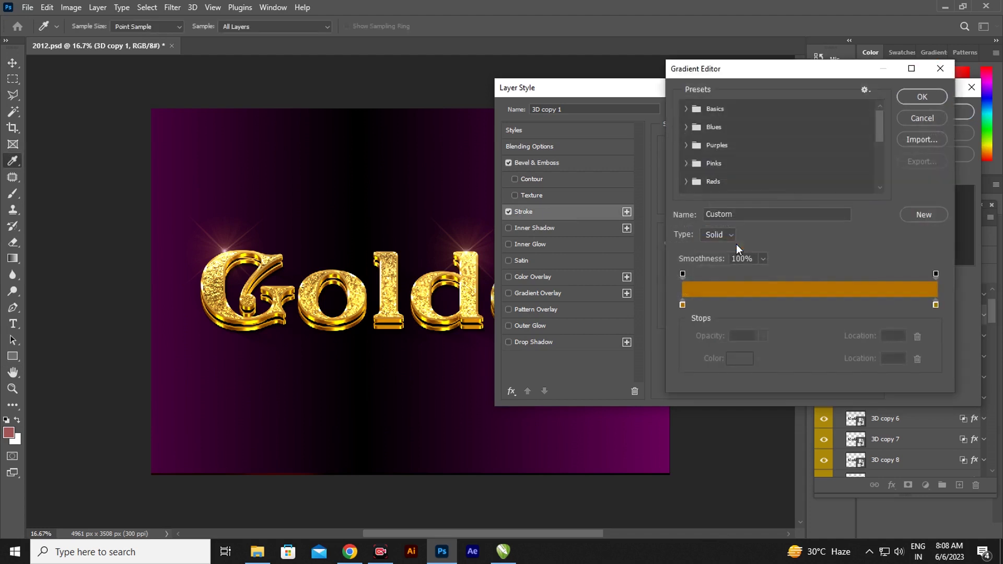
left_click(829, 303)
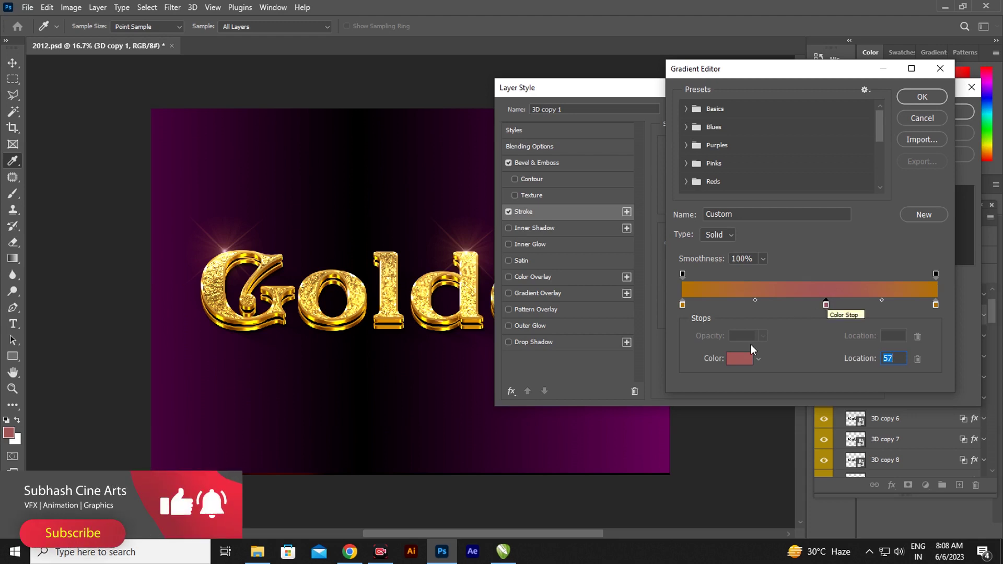
Colour the 57% stop pale gold #e5d776 and apply the layer style.
left_click(754, 359)
left_click(742, 362)
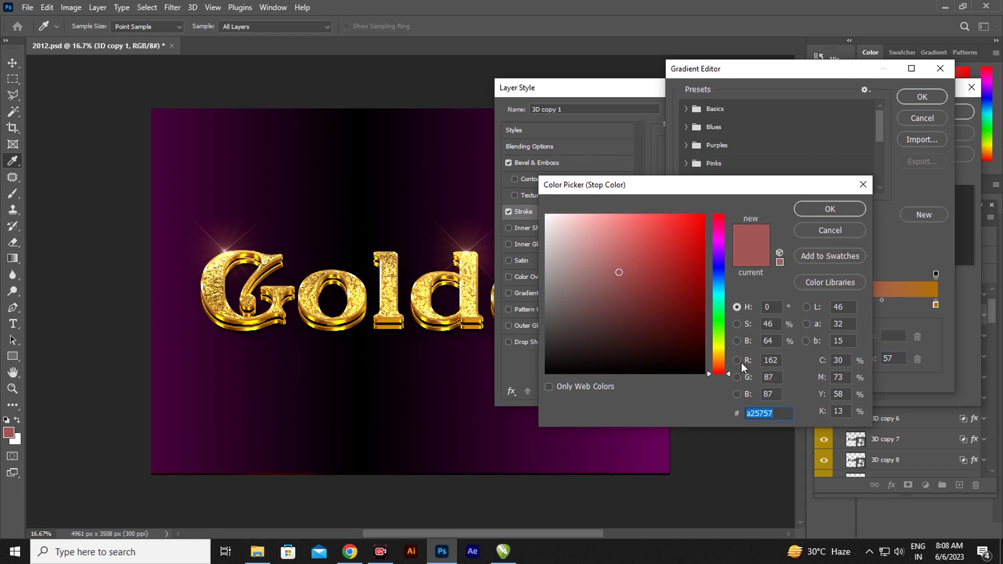
left_click(718, 351)
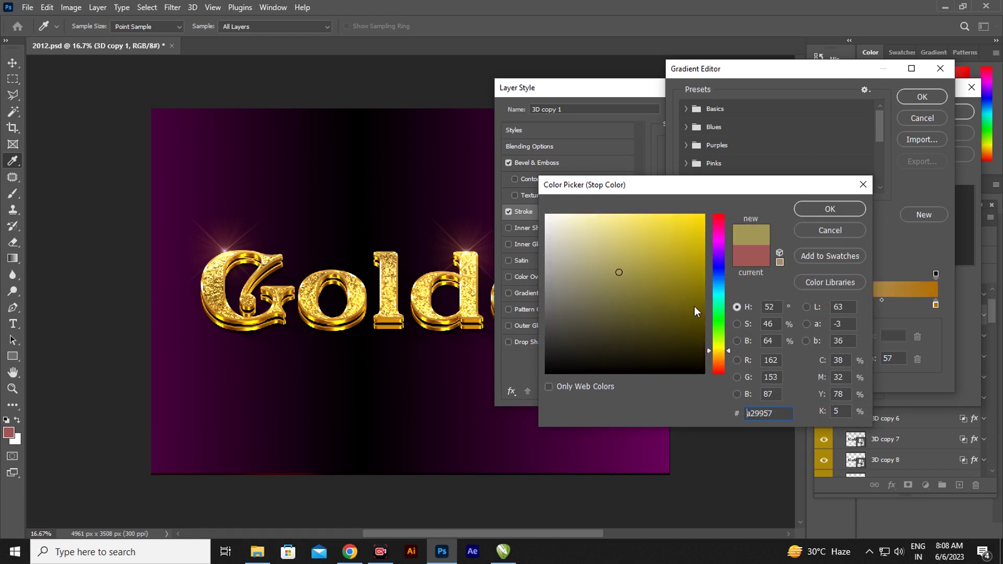
left_click(623, 231)
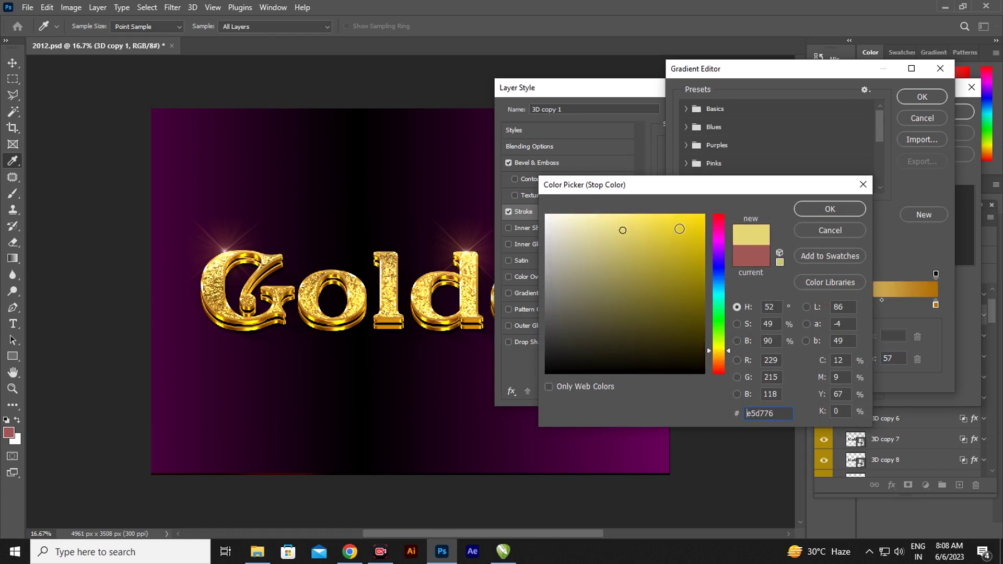
left_click(829, 210)
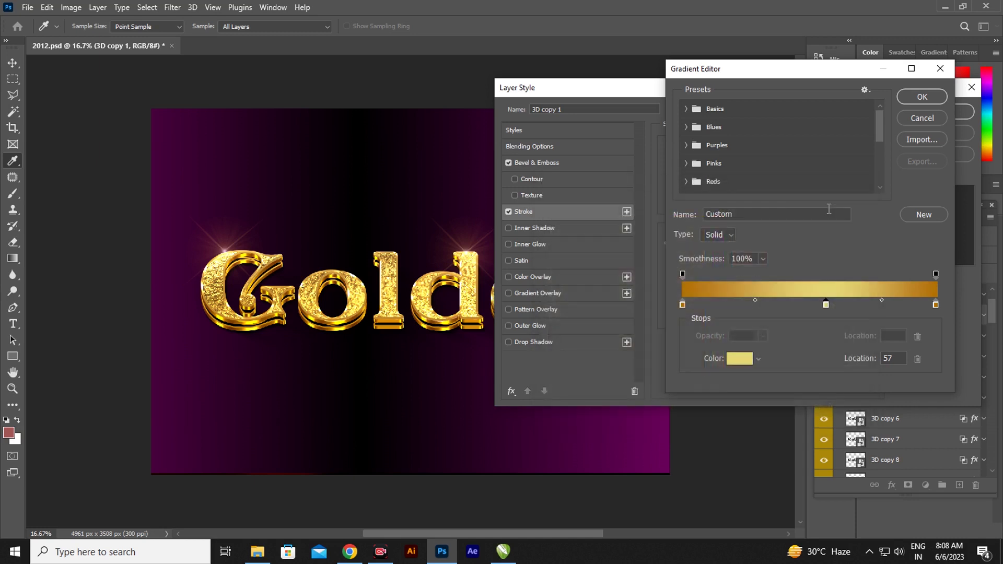
left_click(922, 98)
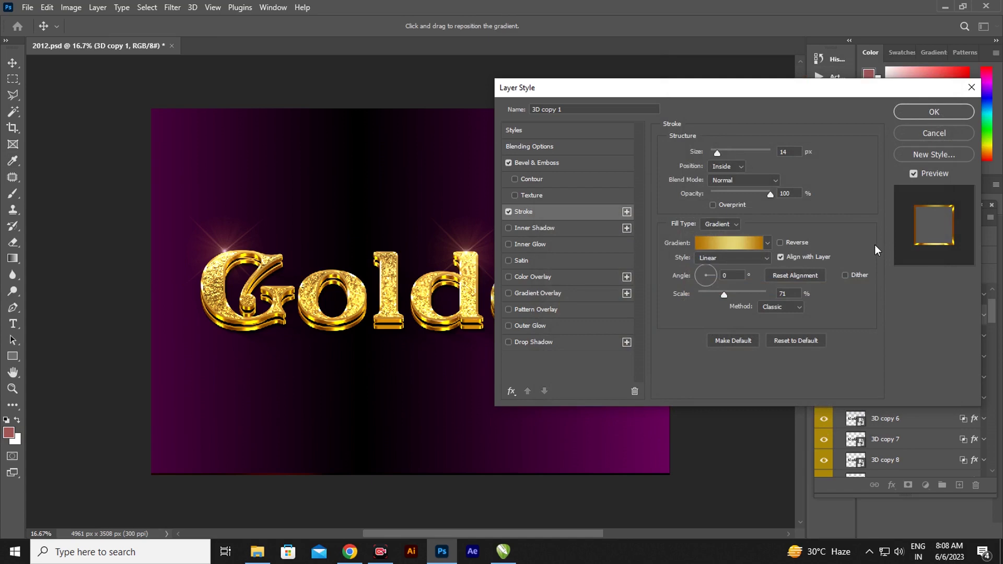
left_click(936, 110)
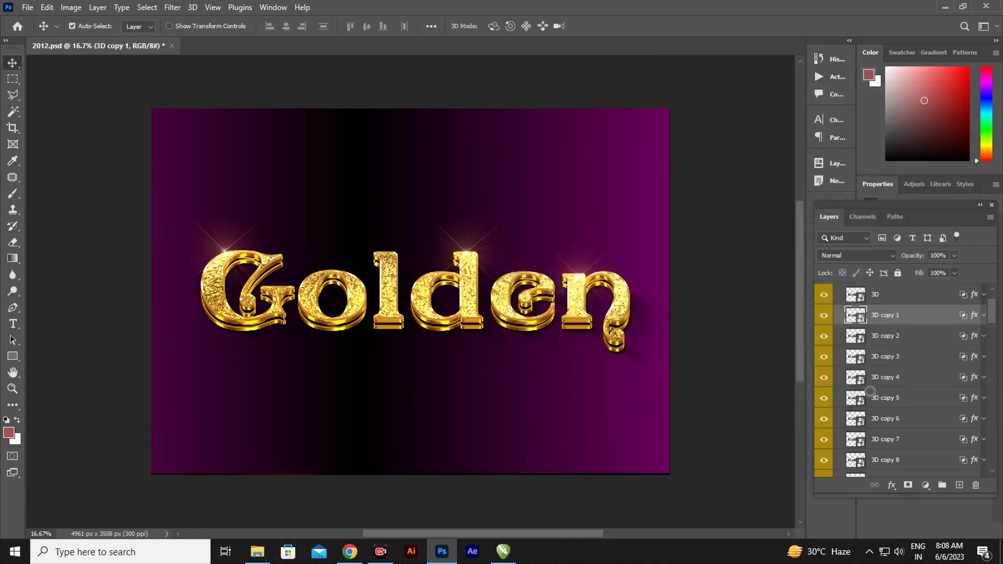
Collapse the 3D group, expand Background, and toggle Download_Pink_Backgrounds and Layer 1 visibility.
left_click_drag(993, 321, 993, 312)
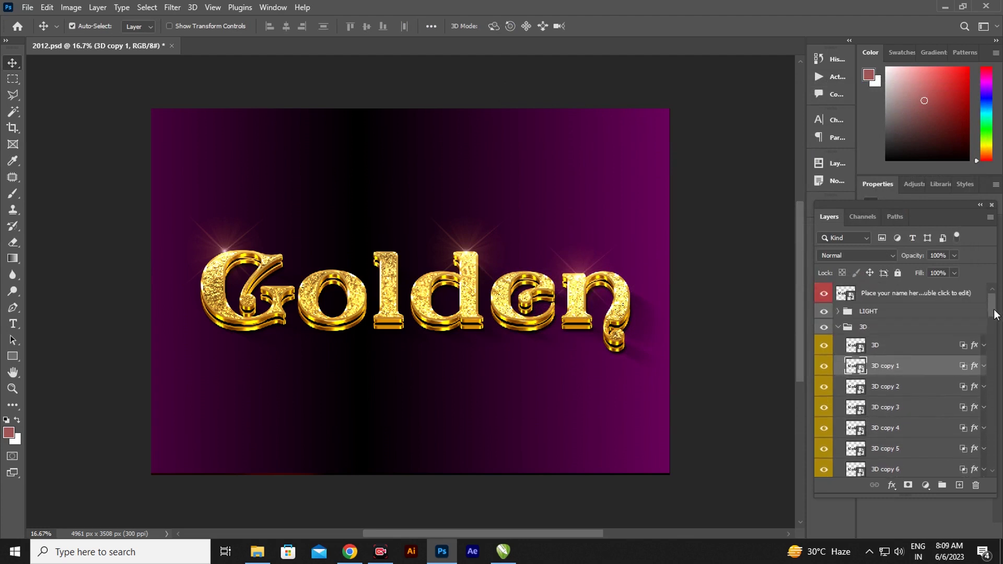
left_click(839, 328)
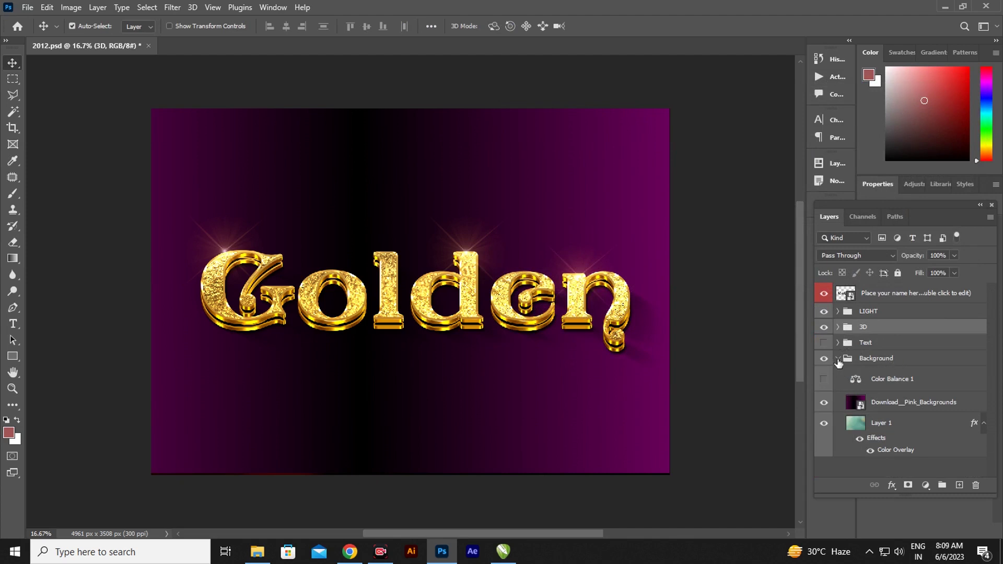
left_click(839, 359)
left_click(860, 409)
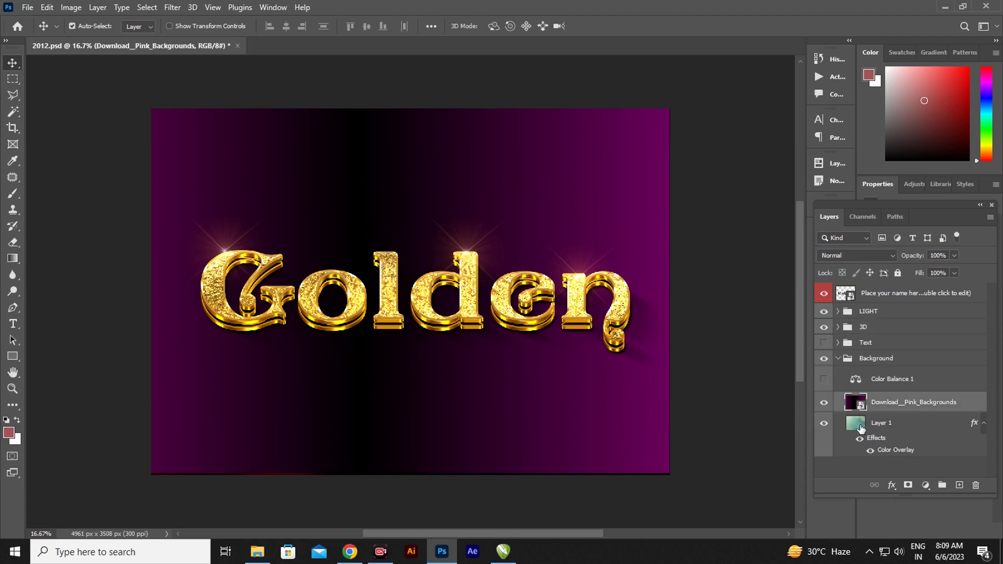
left_click(861, 429)
left_click(825, 403)
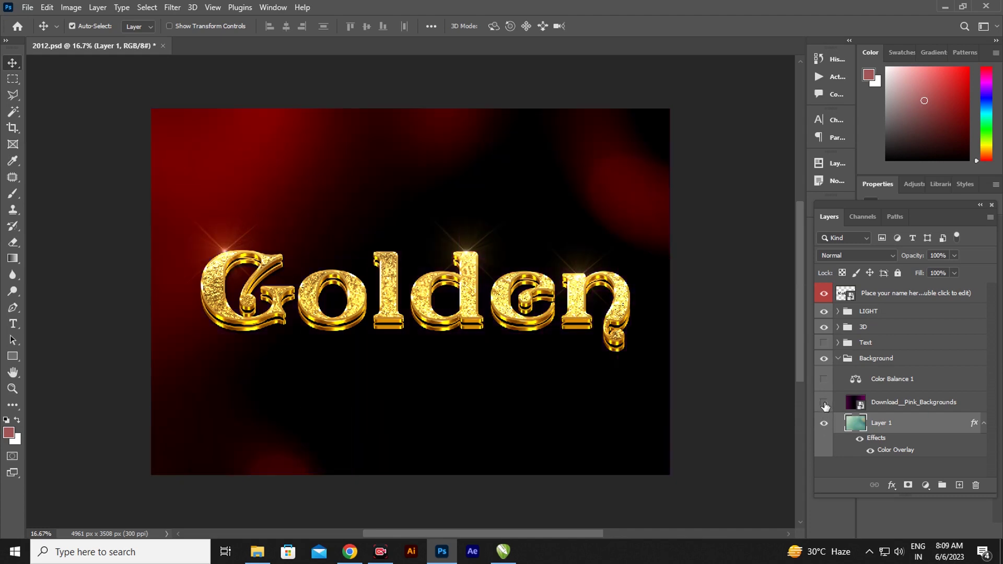
left_click(824, 403)
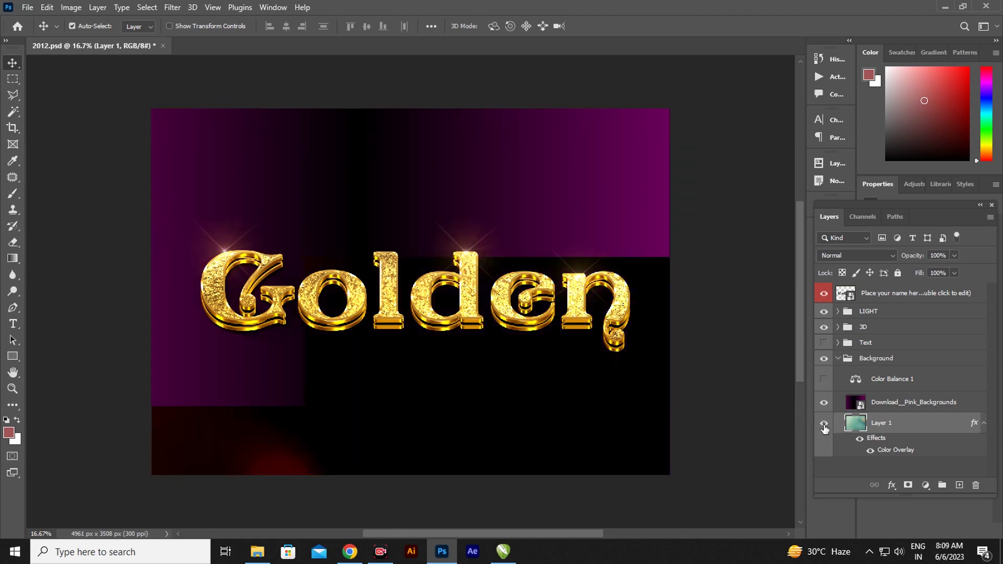
left_click(825, 423)
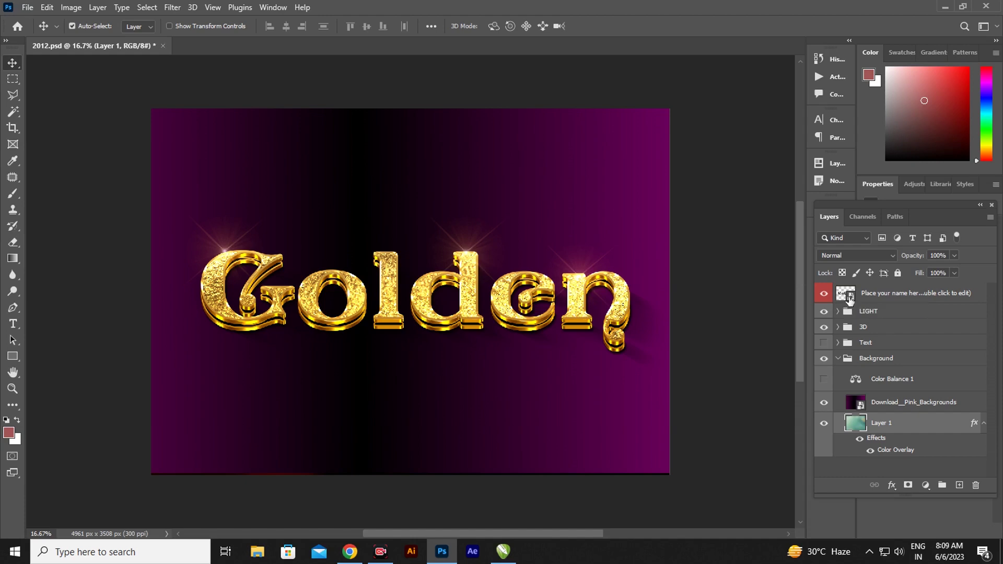
Erase the Golden text inside the name smart object, then minimise Photoshop.
left_click(850, 299)
double_click(849, 298)
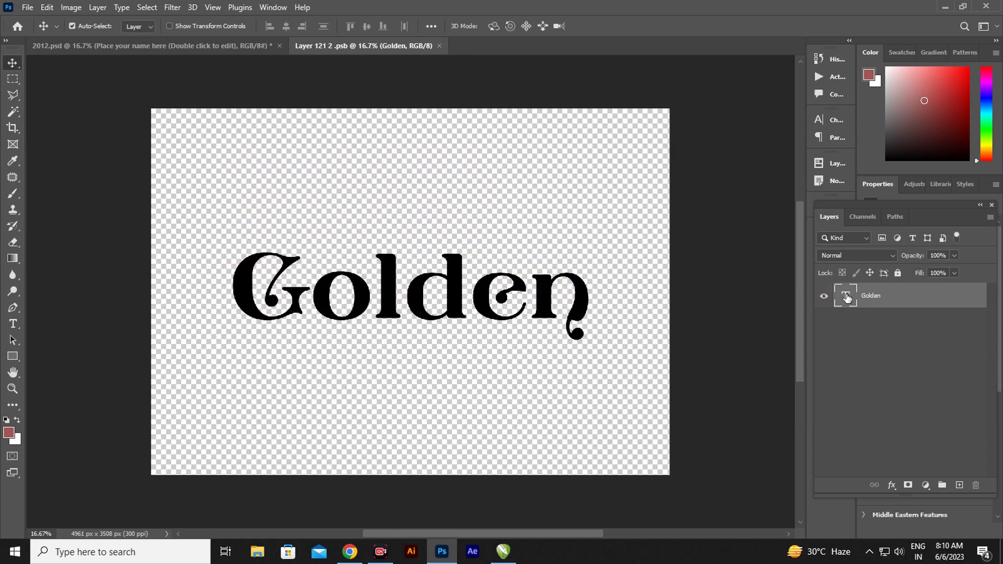
double_click(846, 297)
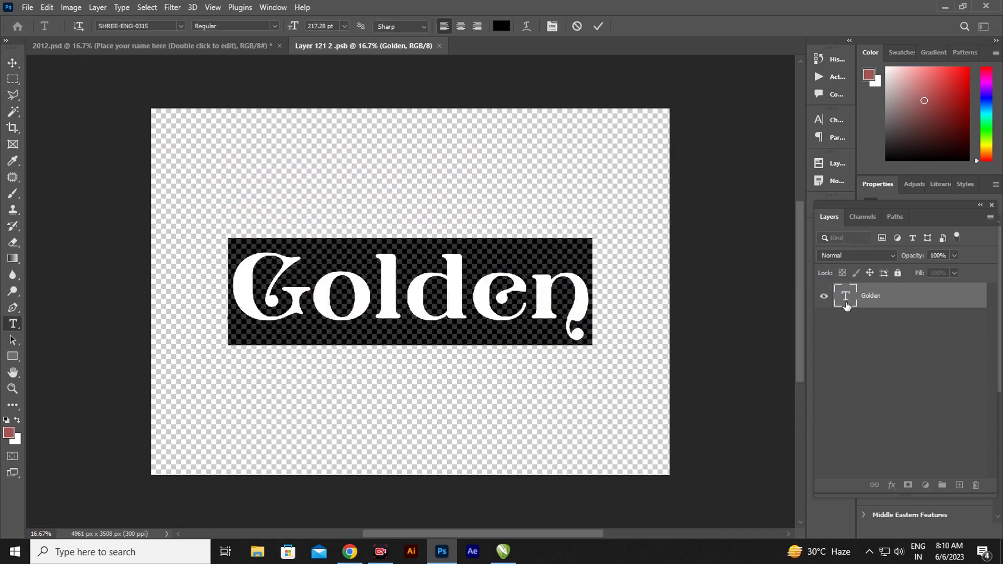
key("BackSpace")
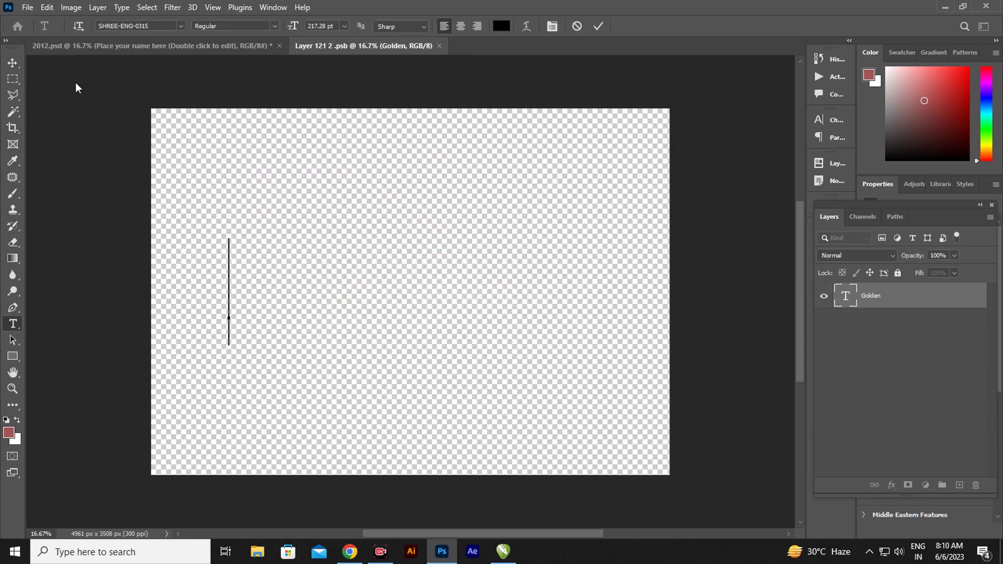
left_click(12, 63)
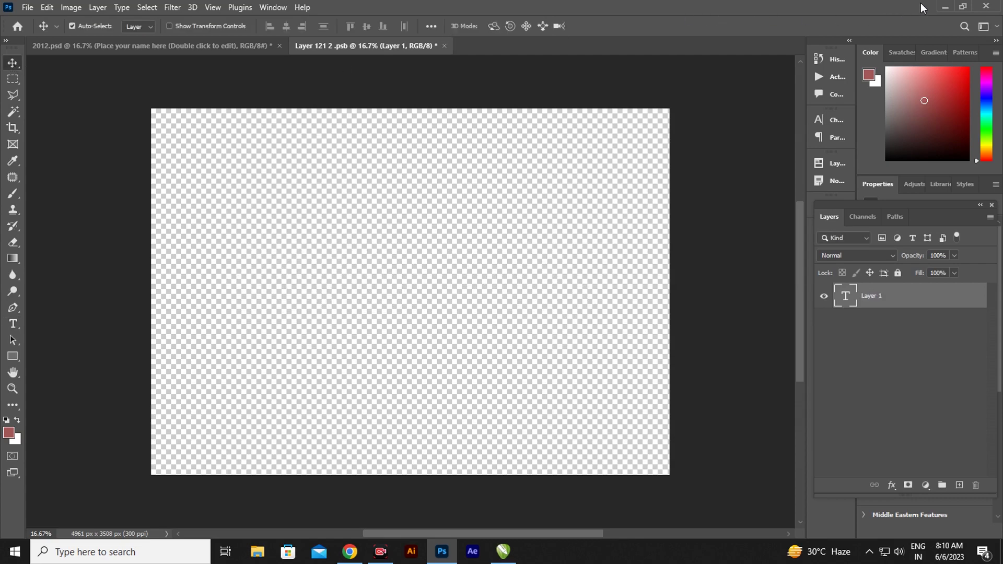
left_click(944, 7)
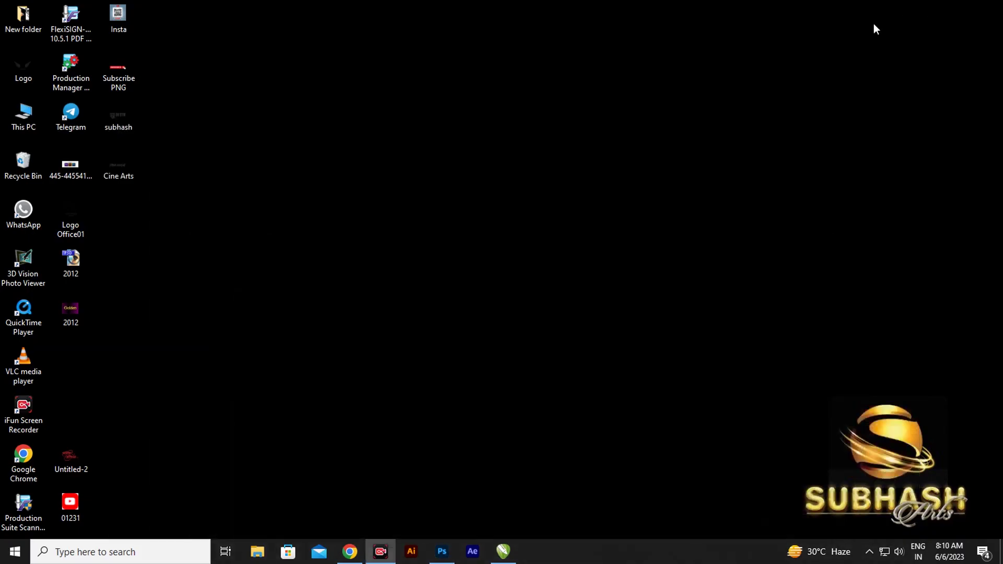
Place the subhash Devanagari graphic, enlarge it to about 145%, and centre it.
left_click(130, 130)
mouse_move(118, 122)
left_mouse_down()
mouse_move(445, 561)
mouse_move(385, 275)
left_mouse_up()
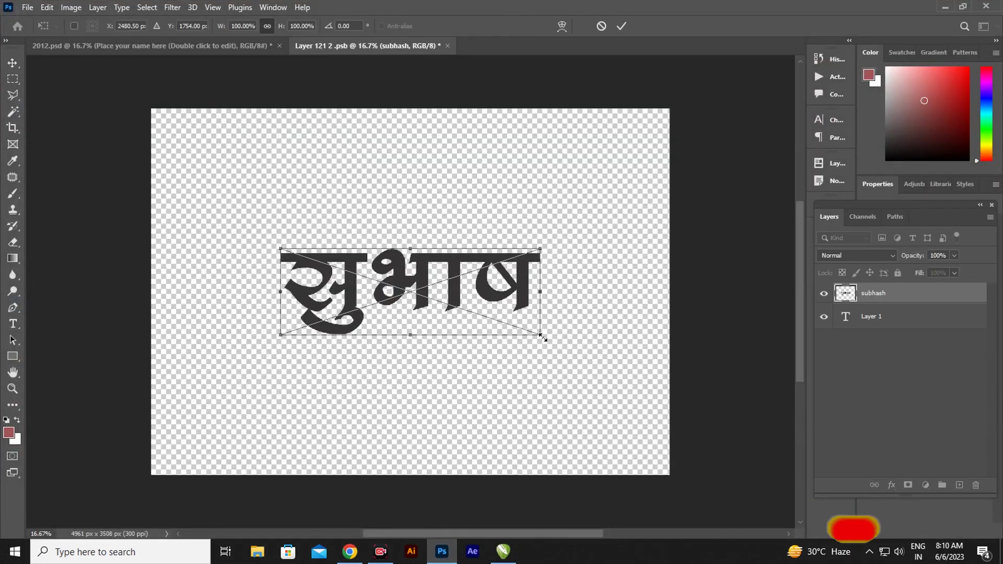
left_click_drag(540, 343, 589, 371)
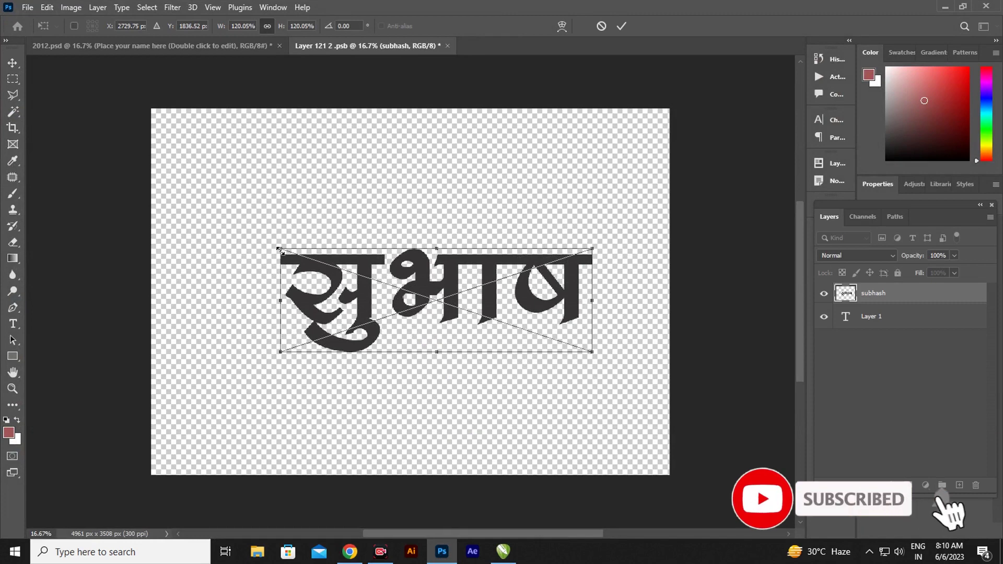
left_click_drag(281, 249, 226, 208)
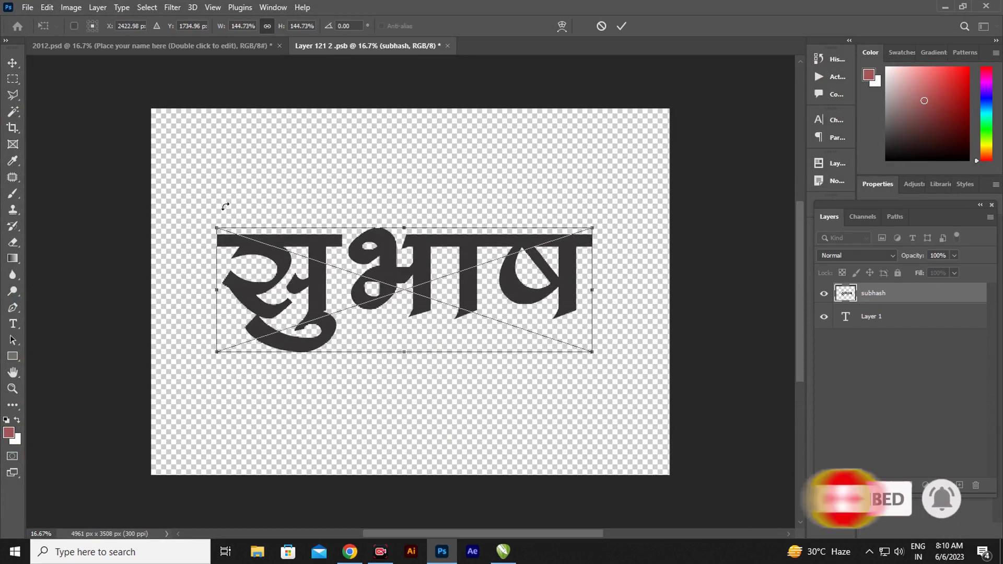
left_click_drag(421, 304, 424, 307)
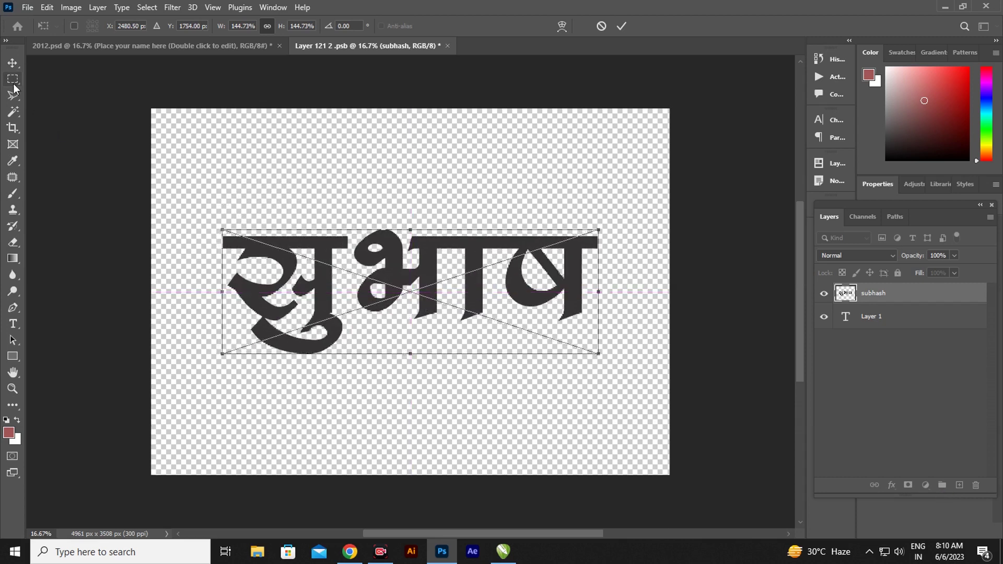
left_click(13, 62)
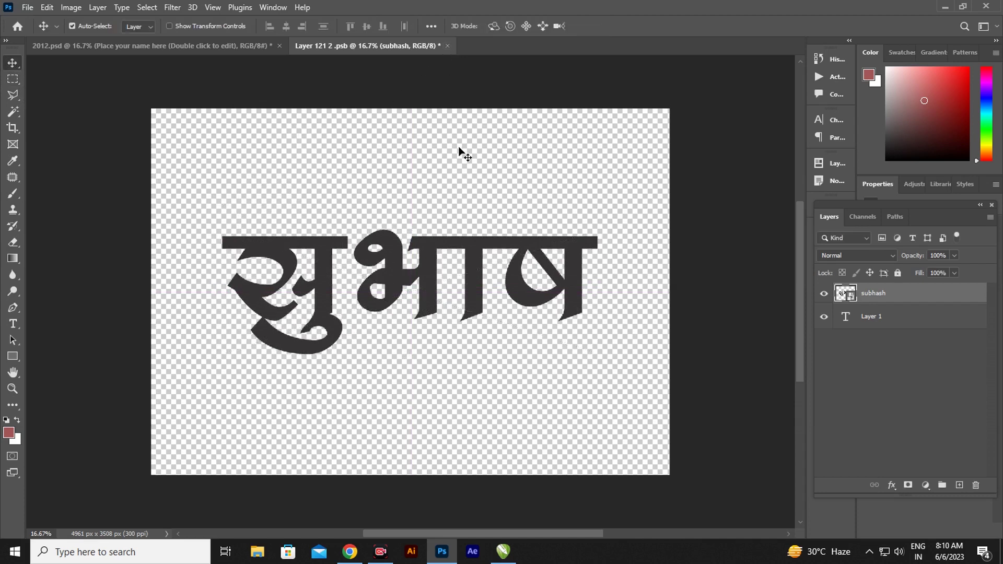
Save and close Layer 121 2.psb, returning to 2012.psd.
left_click_drag(427, 267, 425, 271)
left_click(447, 45)
left_click(456, 215)
key("ctrl+w")
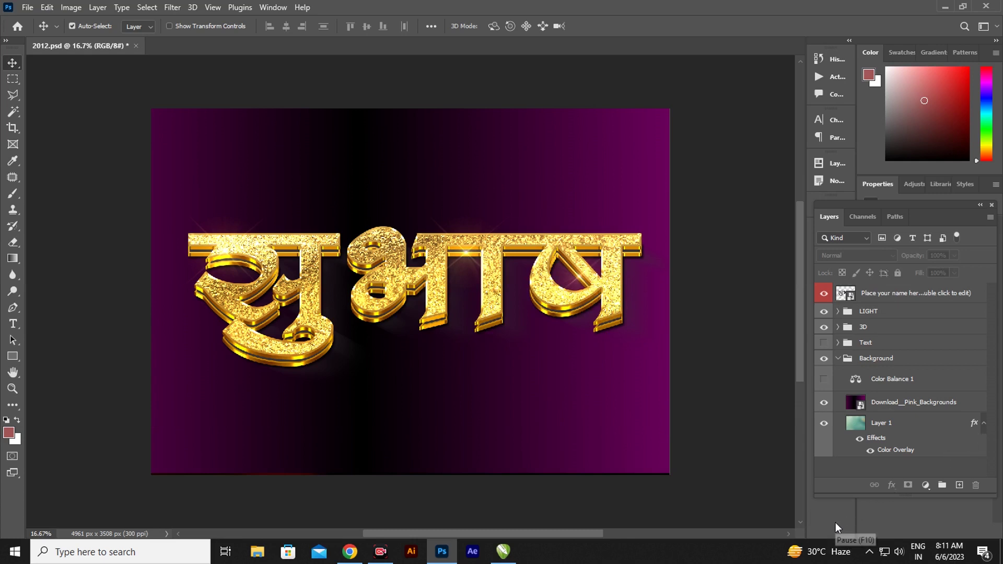
Move the Light copy 2 sparkle to the top-right of the name's last letter.
left_click(838, 312)
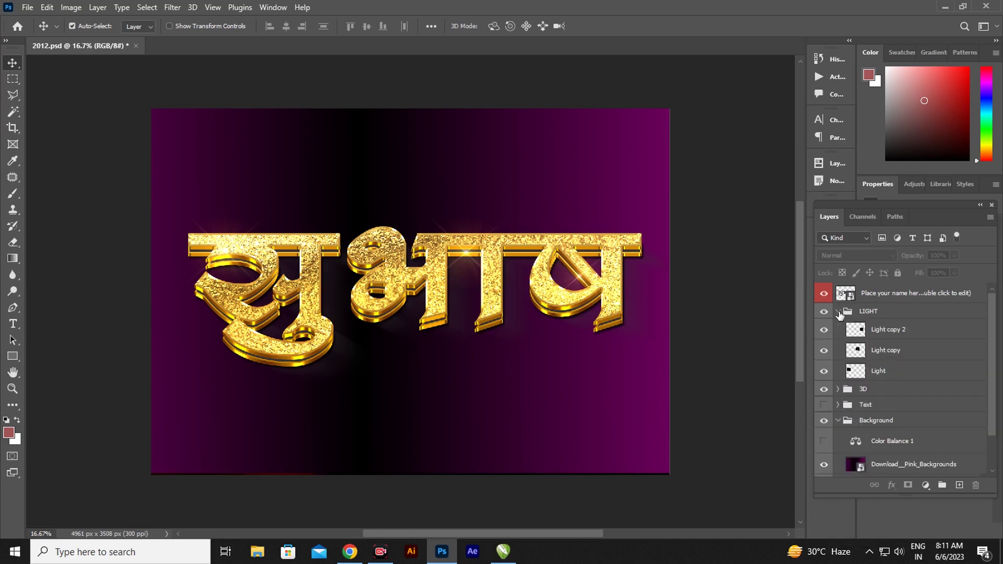
left_click(898, 337)
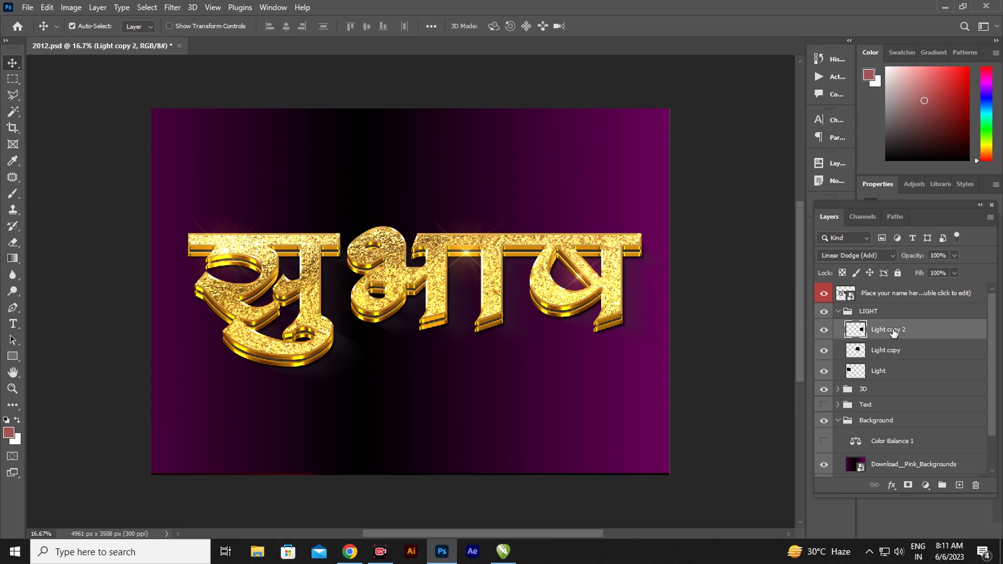
key("ctrl+t")
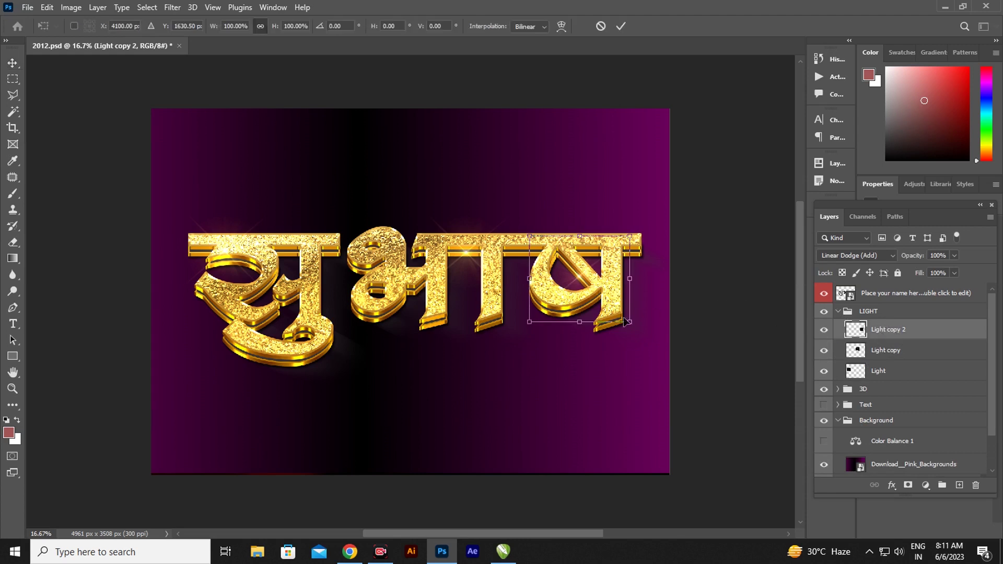
left_click_drag(586, 300, 621, 311)
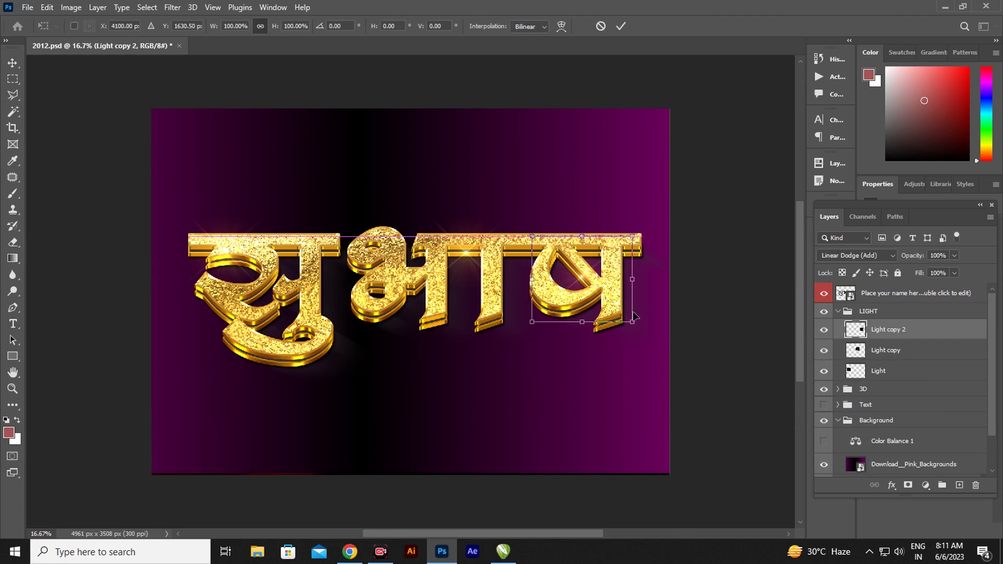
left_click_drag(633, 315, 633, 334)
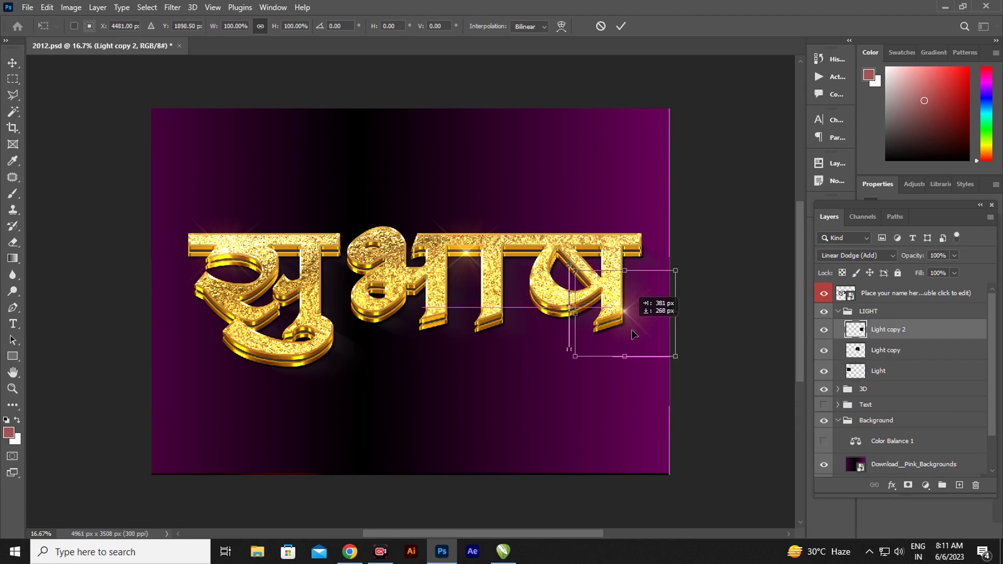
left_click_drag(634, 334, 645, 258)
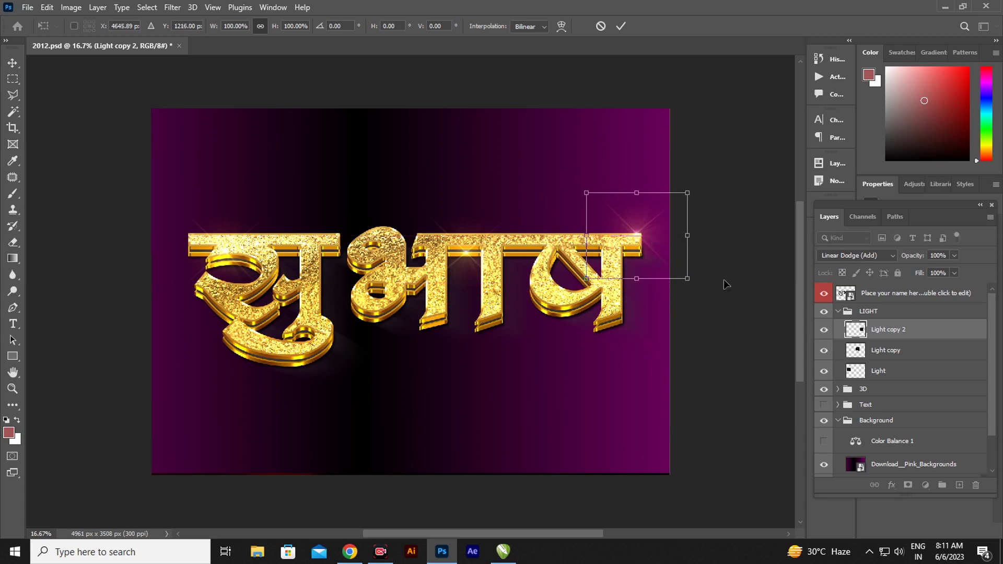
left_click(905, 351)
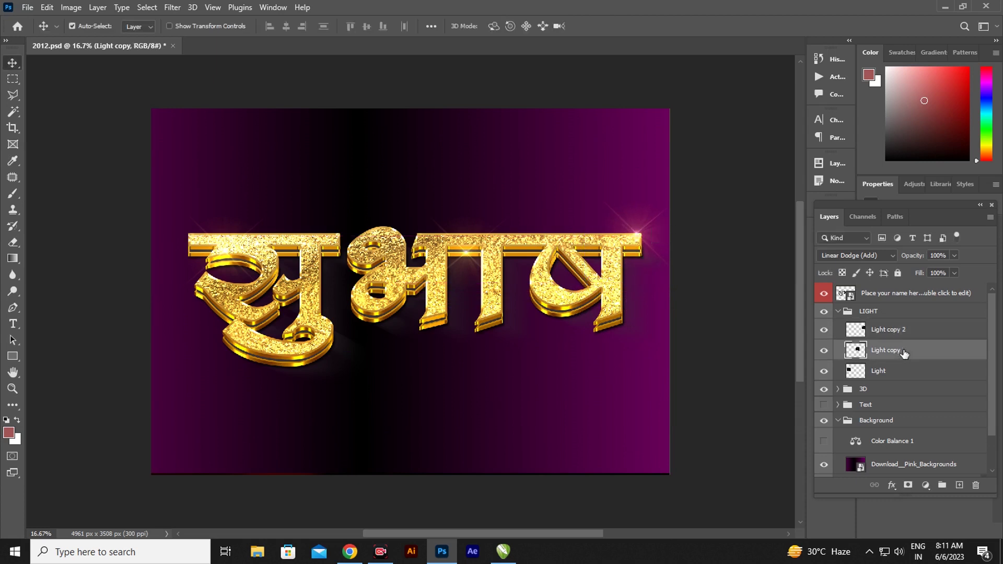
Move Light copy to the name's top middle and Light to its first letter's top-left.
key("ctrl+t")
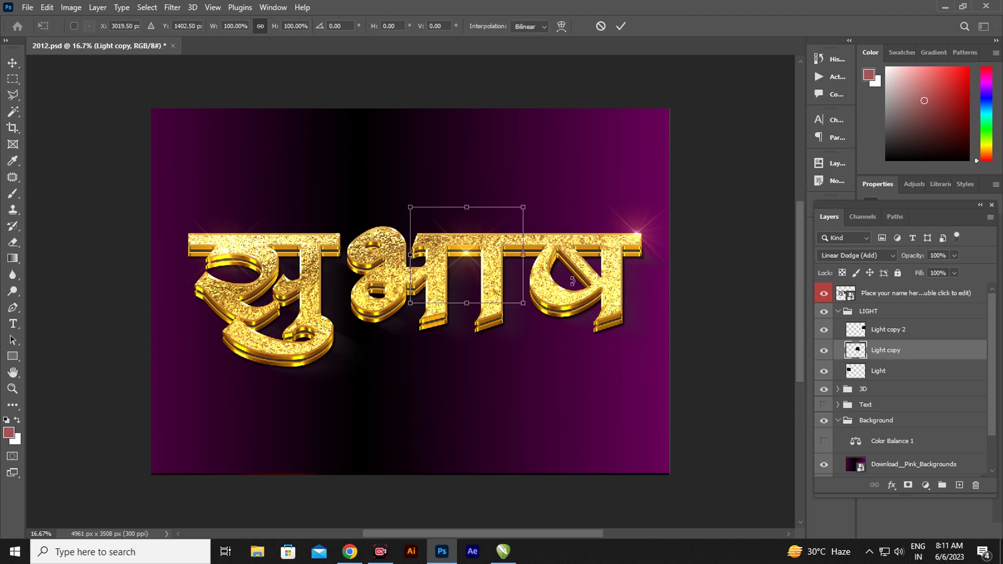
left_click_drag(462, 291, 394, 264)
left_click(918, 380)
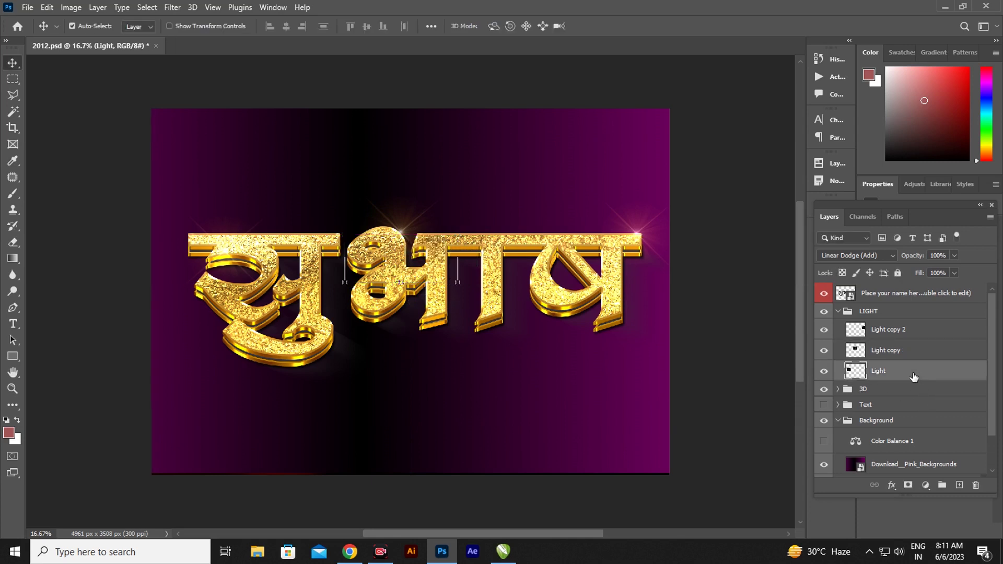
key("ctrl+t")
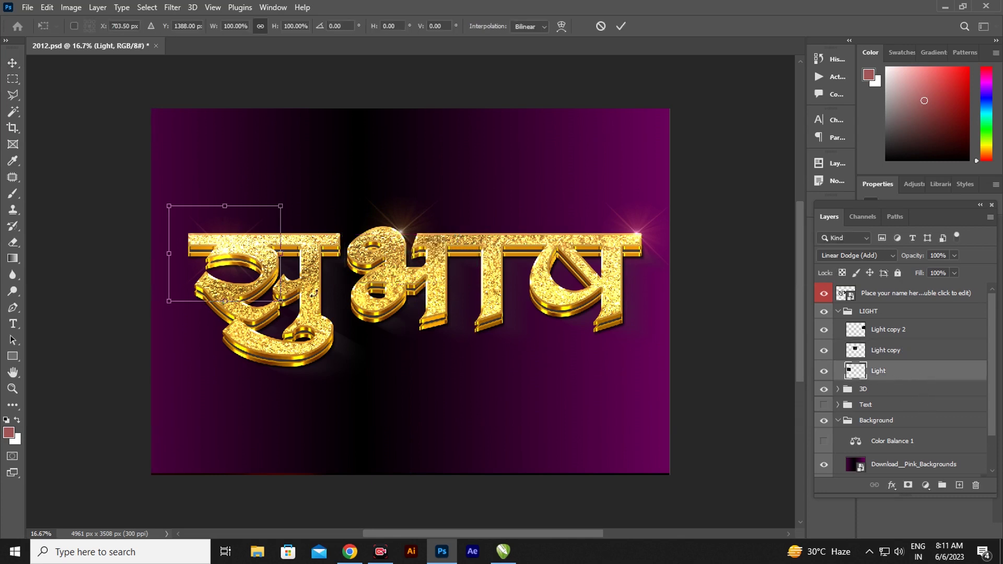
mouse_move(234, 283)
left_mouse_down()
mouse_move(223, 264)
mouse_move(205, 267)
left_mouse_up()
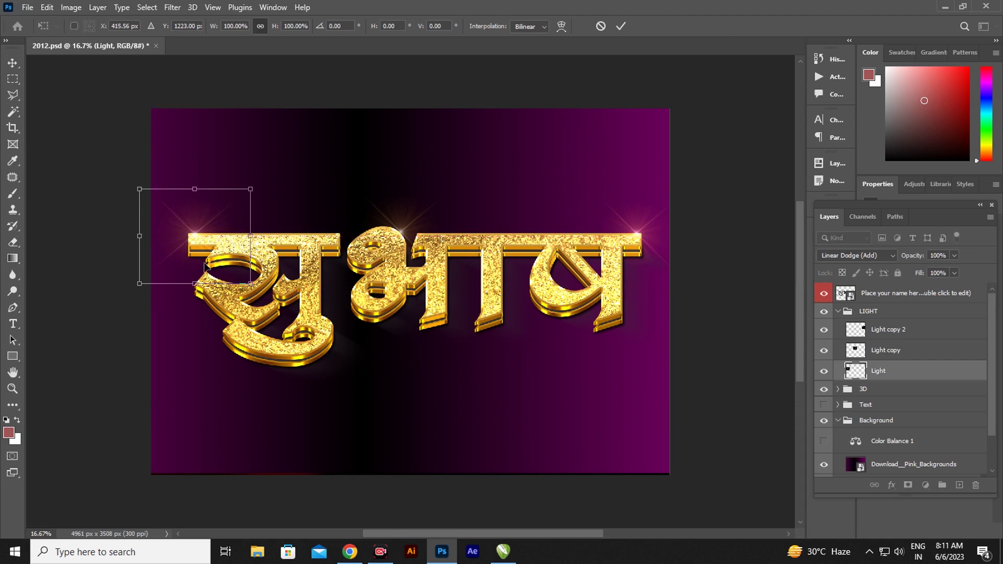
key("Return")
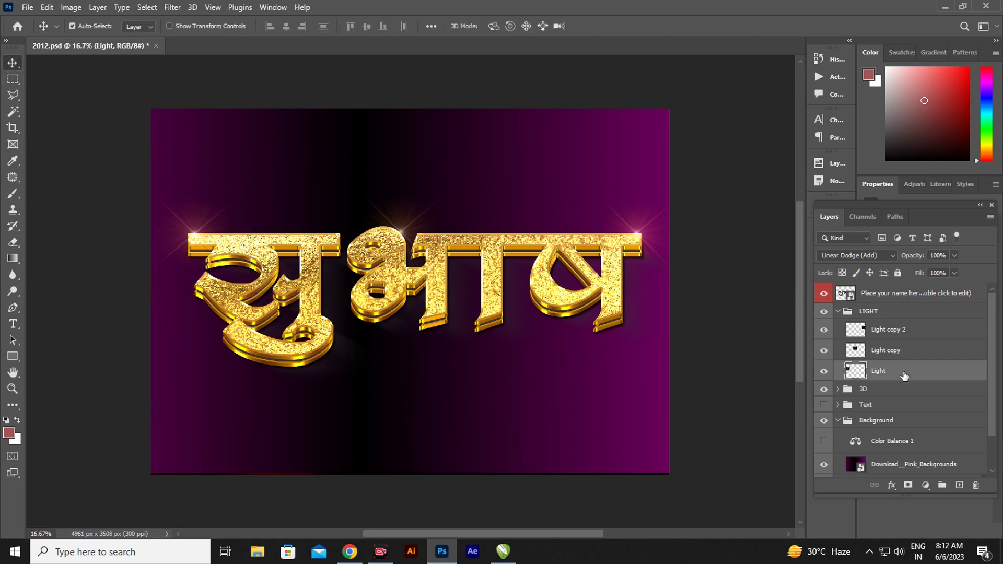
Collapse and hide LIGHT, previewing the gold name with Background off then on.
right_click(905, 368)
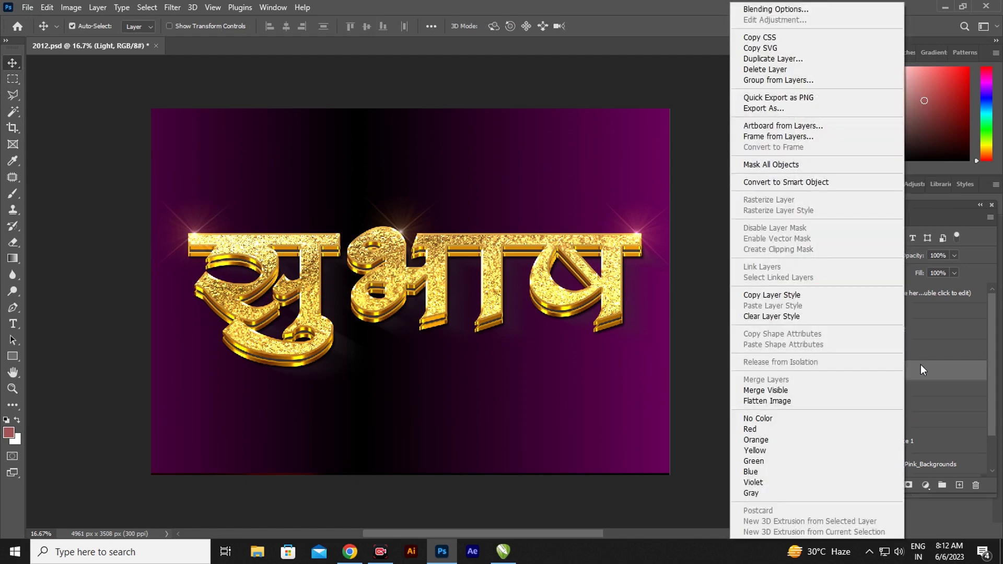
left_click(922, 366)
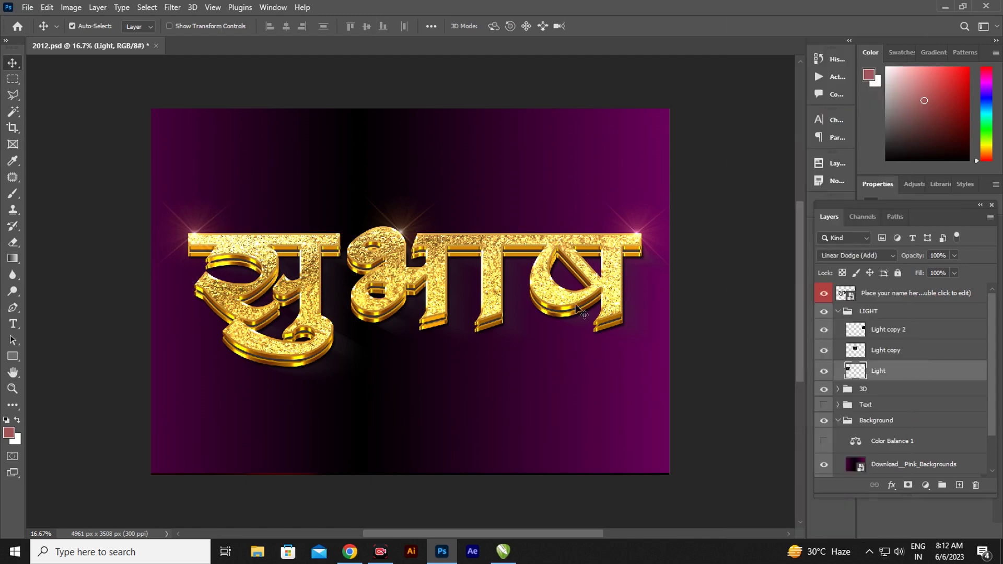
key("alt+period")
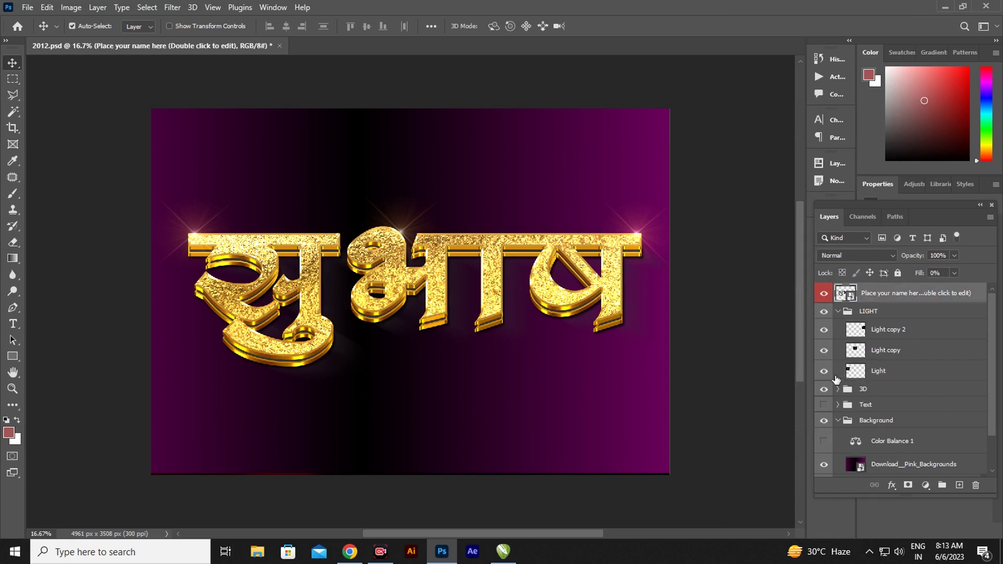
left_click(837, 312)
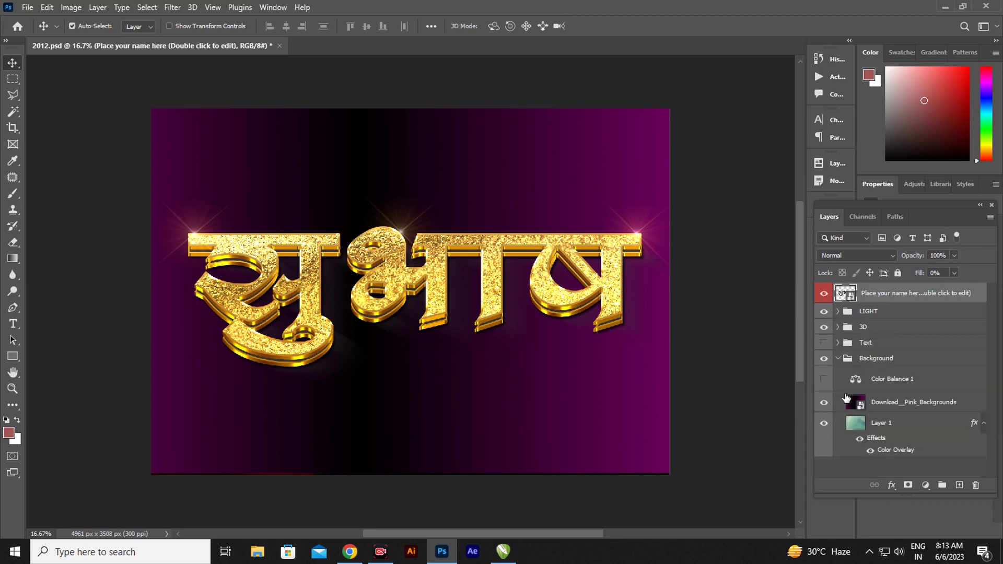
left_click(824, 358)
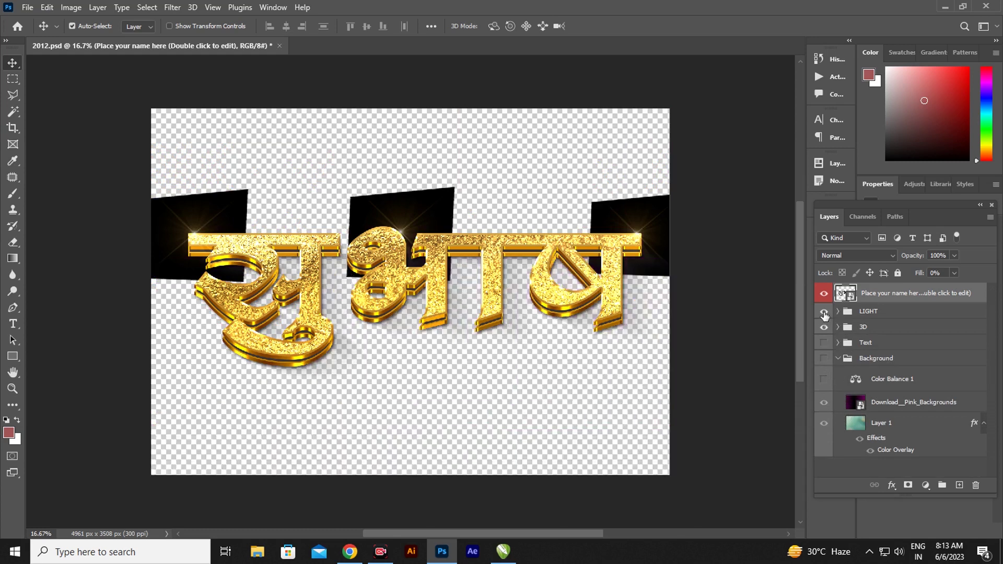
left_click(824, 312)
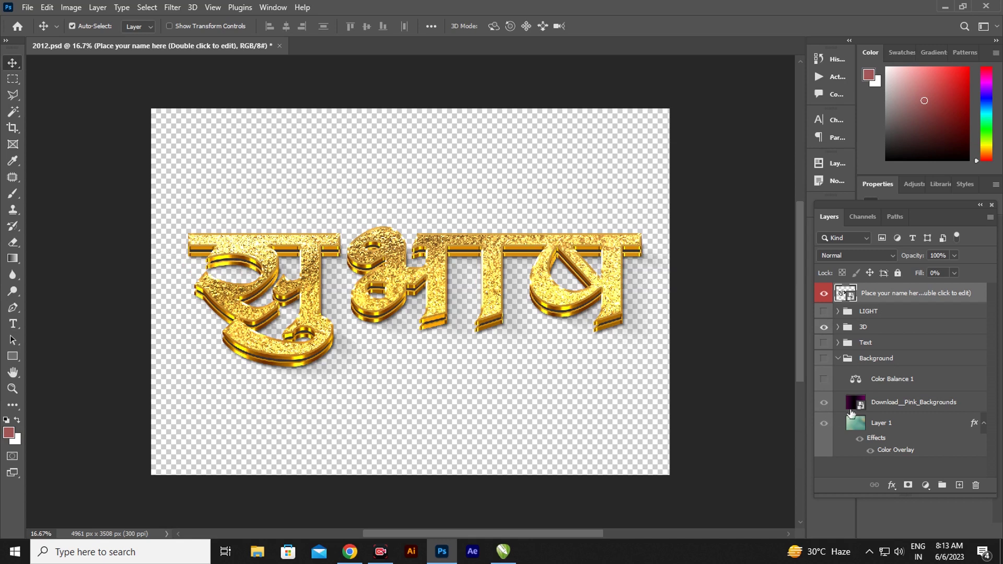
left_click(824, 360)
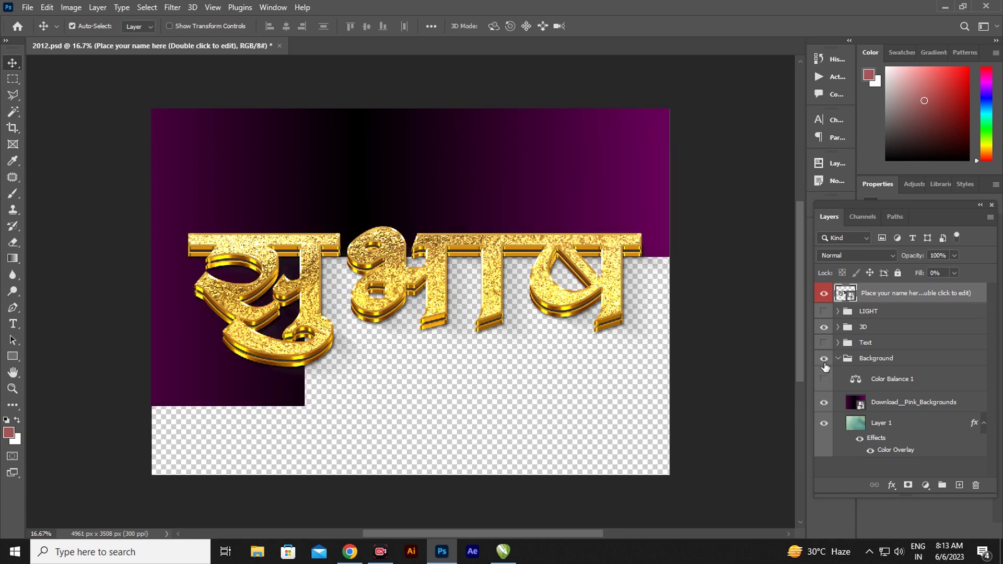